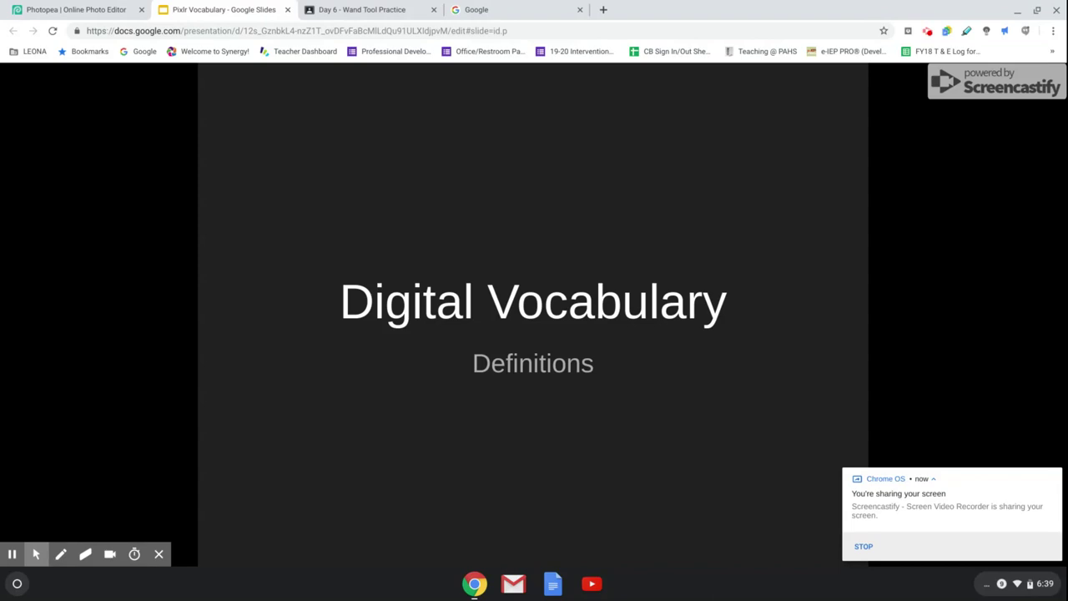
Advance the Digital Vocabulary slideshow through the PSD slide to the PNG definition slide.
left_click(950, 272)
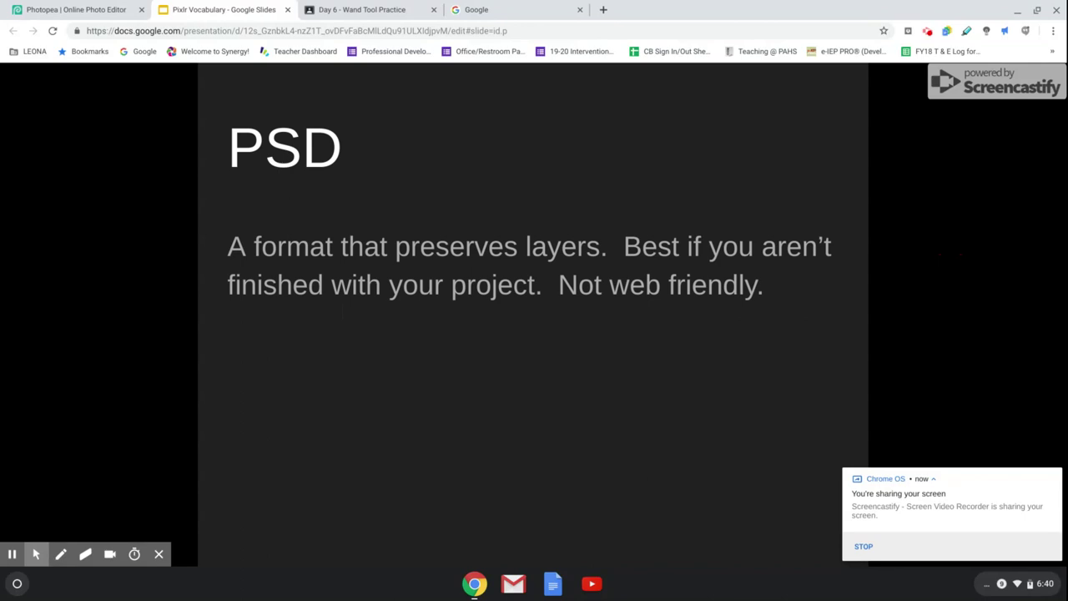
left_click(941, 261)
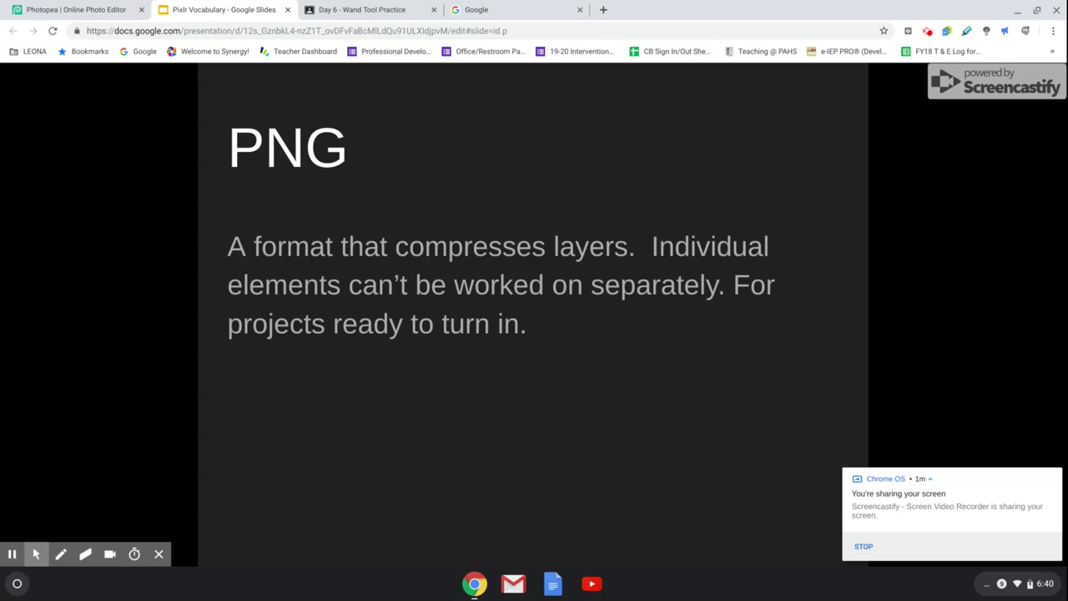
Advance through the Pixel and Resolution slides to Transparent, then switch to Photopea.
left_click(932, 250)
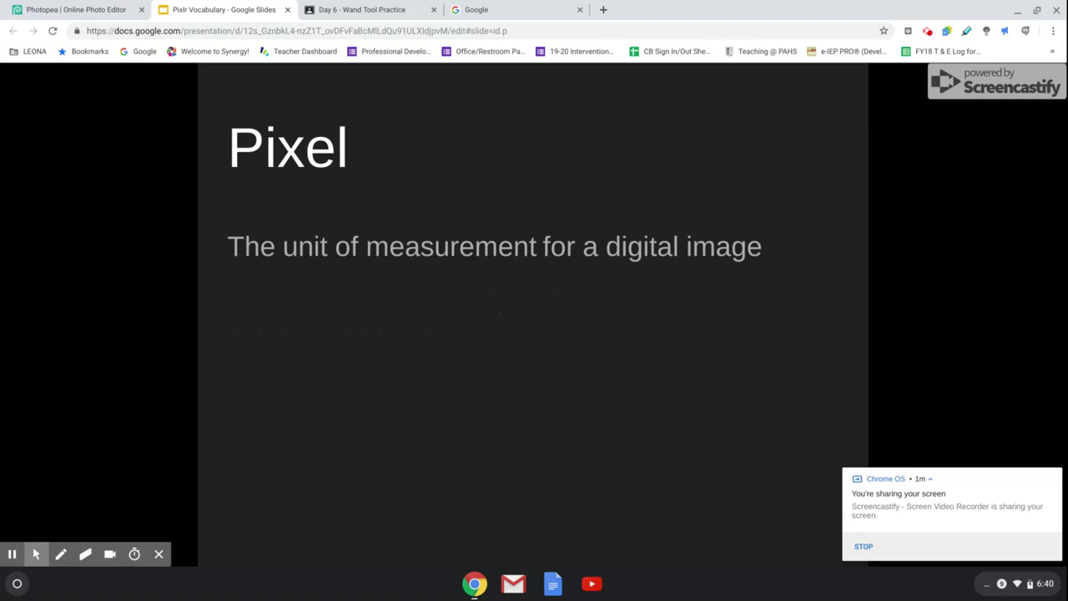
left_click(981, 226)
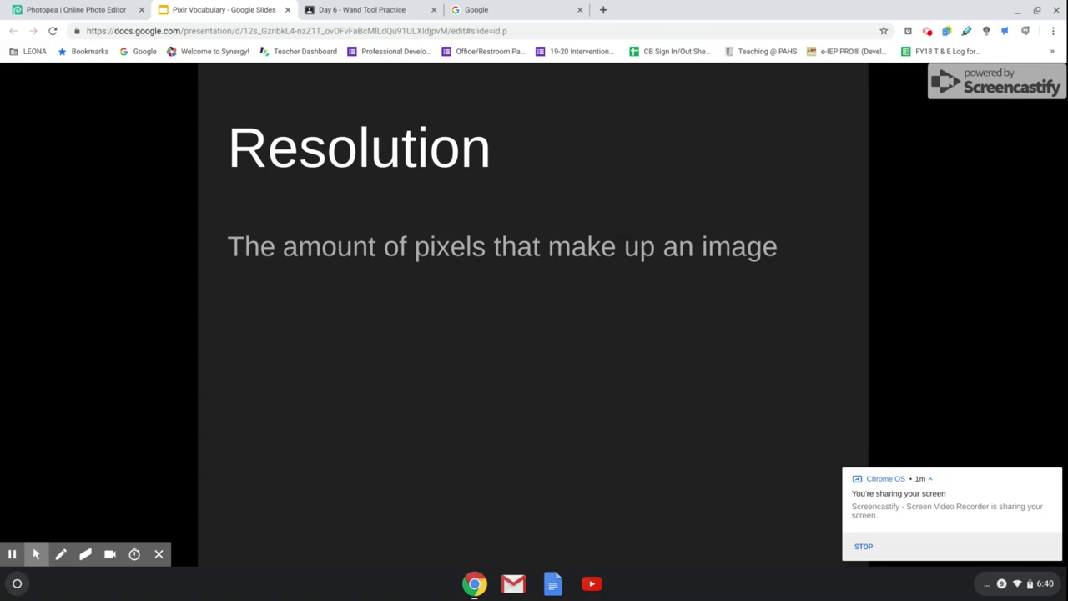
left_click(979, 224)
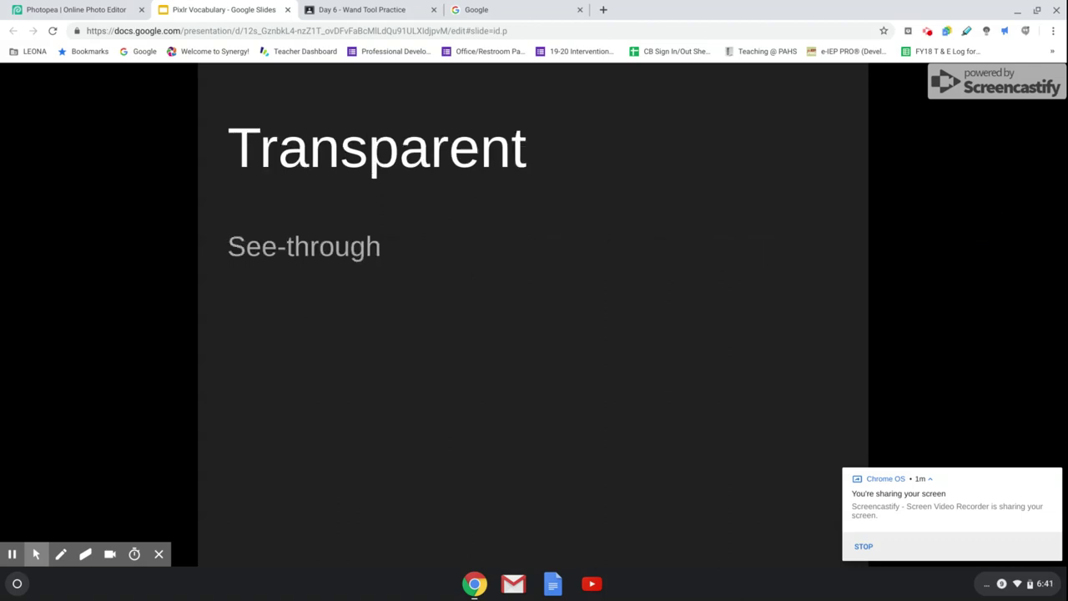
left_click(52, 10)
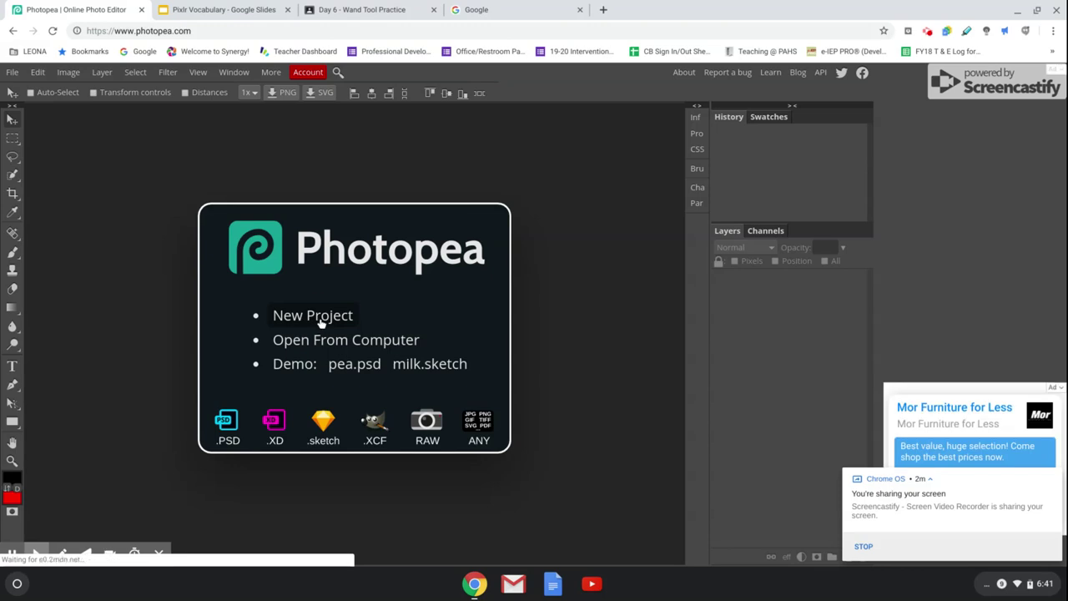
Close the accidentally opened template.psd and reopen Photopea's New Project settings.
left_click(319, 322)
left_click(323, 322)
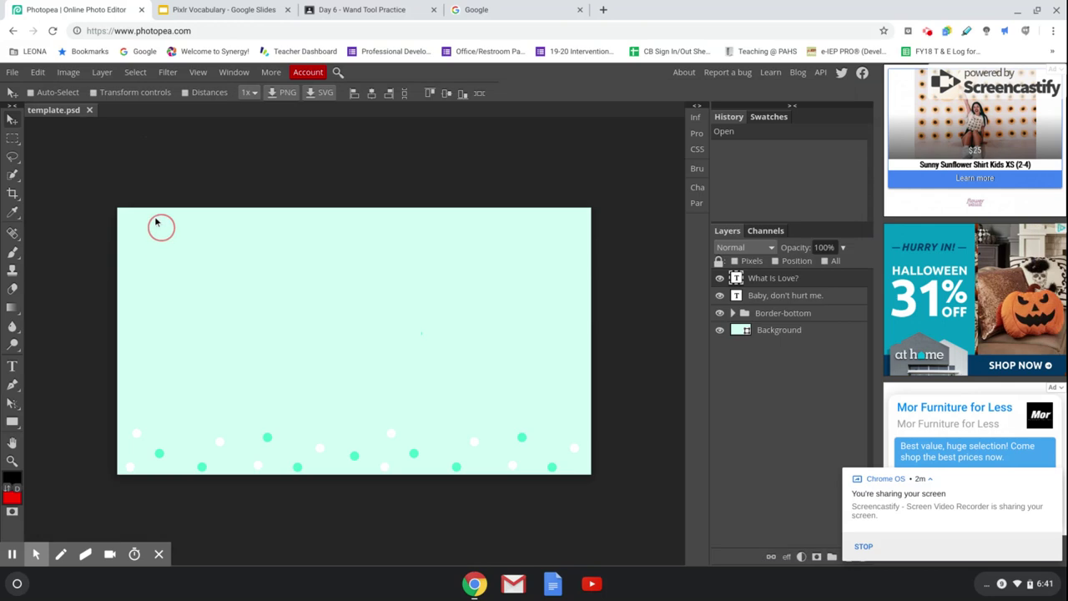
left_click(89, 109)
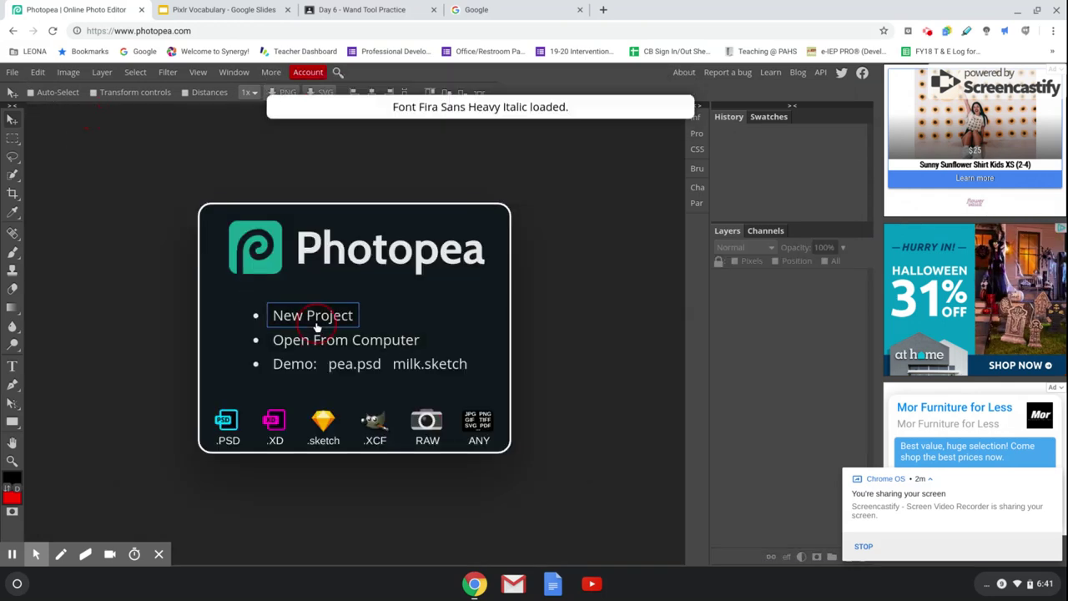
left_click(315, 325)
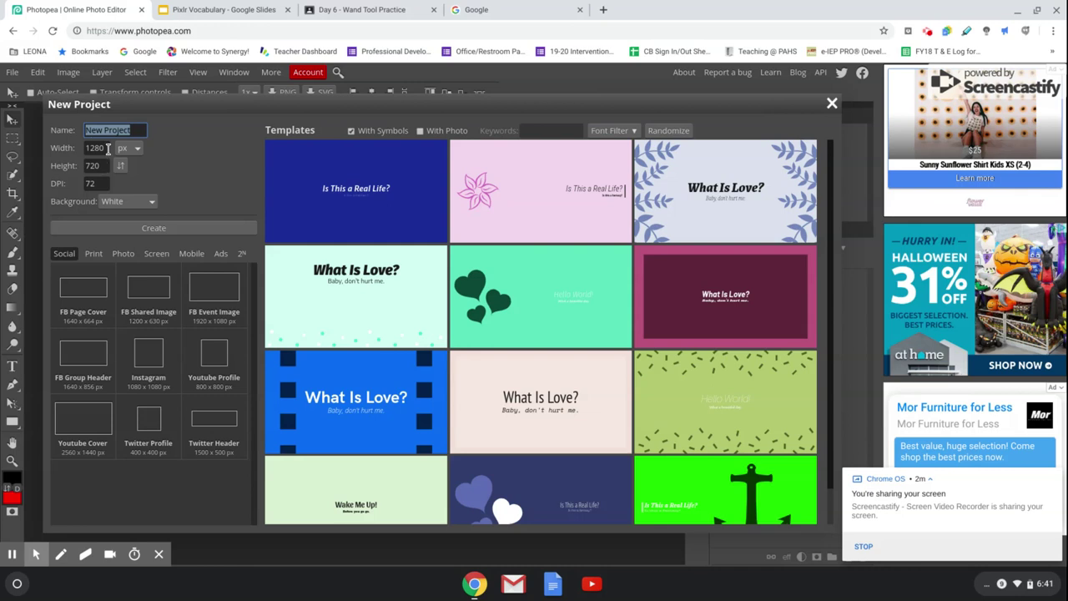
Create a 400 × 400 px new project with a transparent background.
left_click(107, 148)
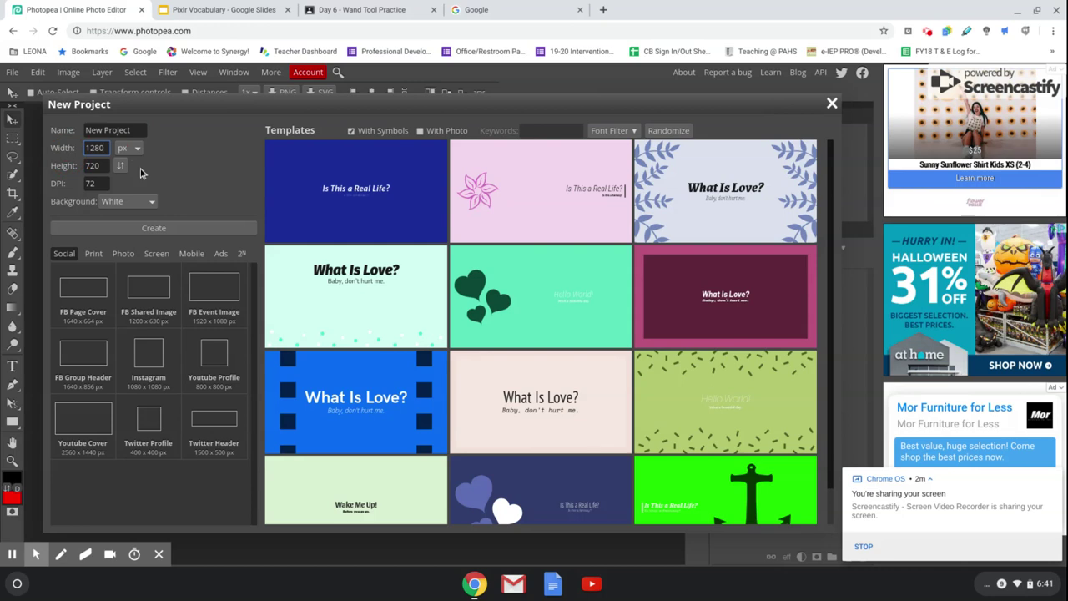
left_click_drag(107, 148, 84, 166)
type("400")
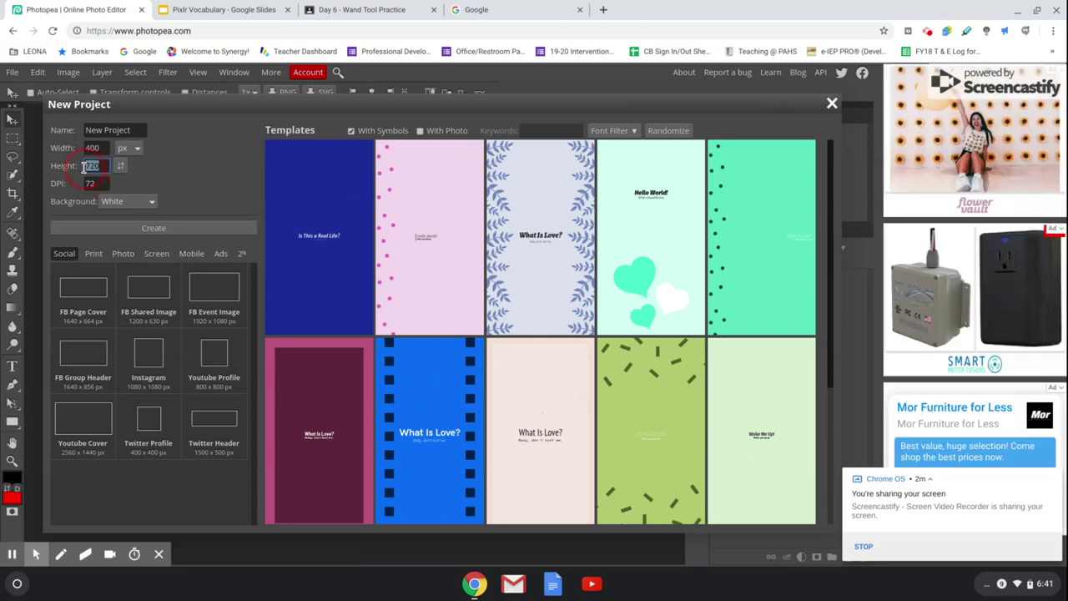
type("400")
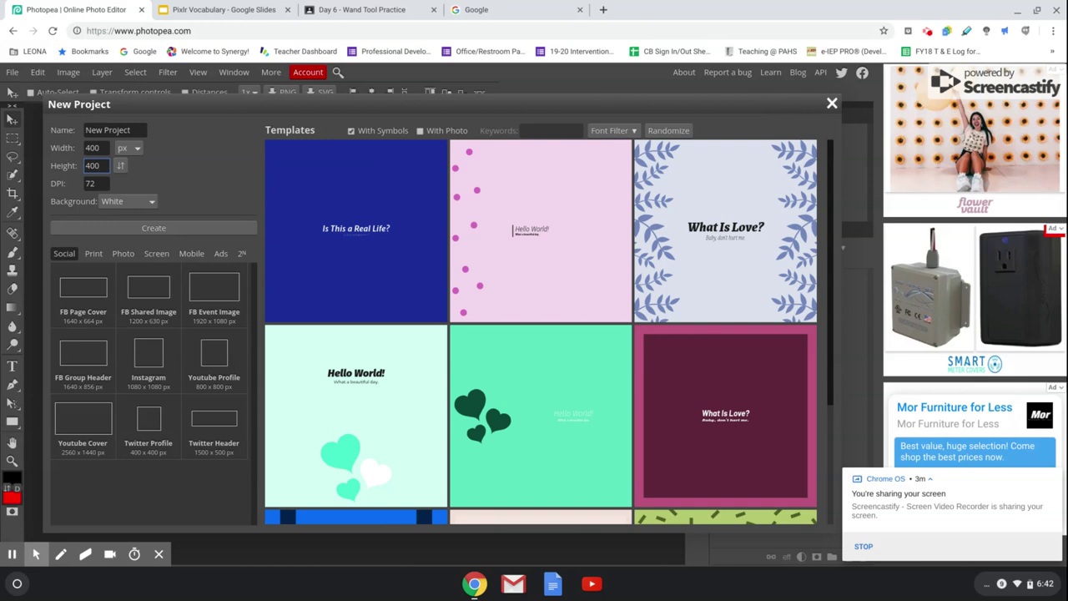
left_click(121, 203)
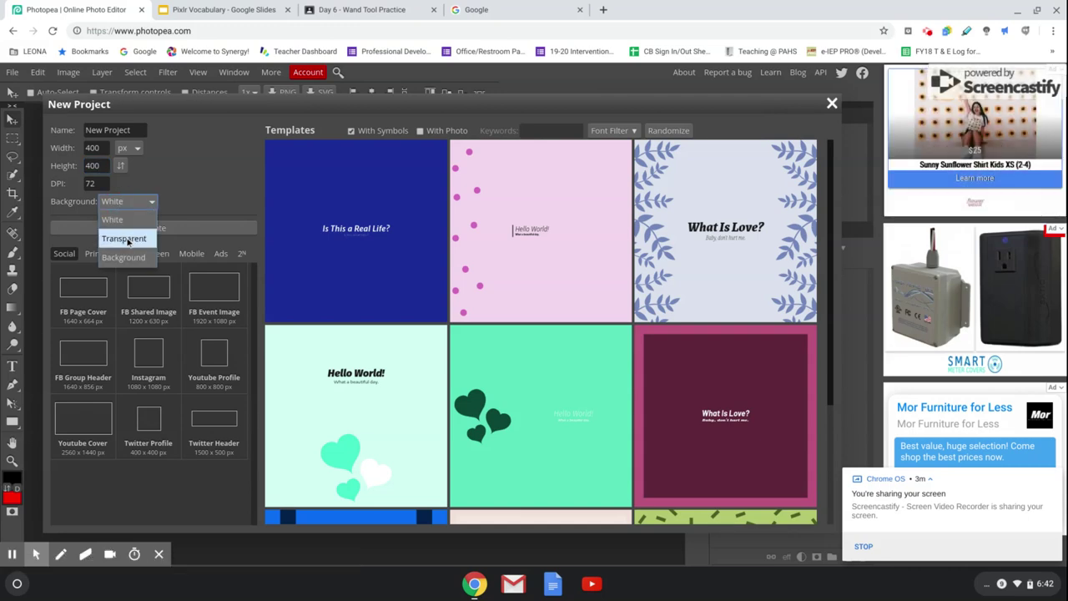
left_click(125, 239)
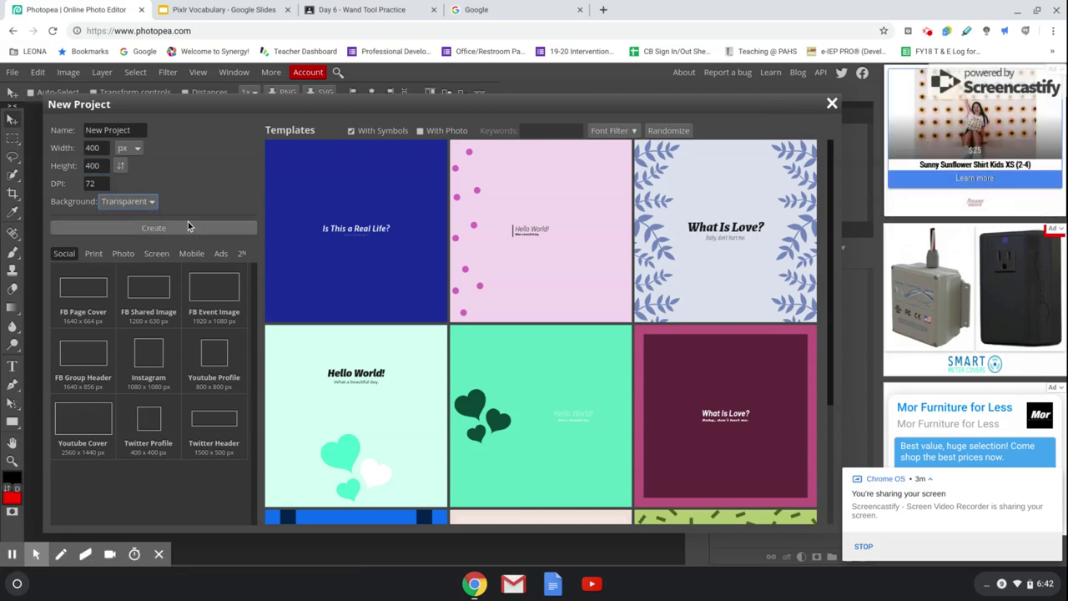
left_click(175, 234)
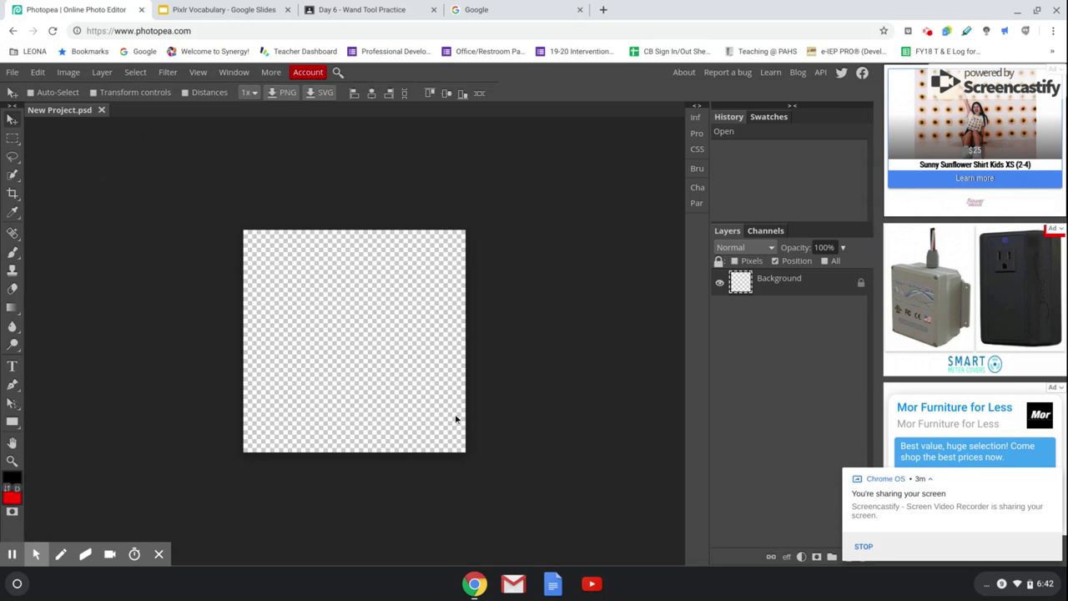
Save the blank project as a PSD file, downloaded as New Project (2).psd.
left_click(12, 75)
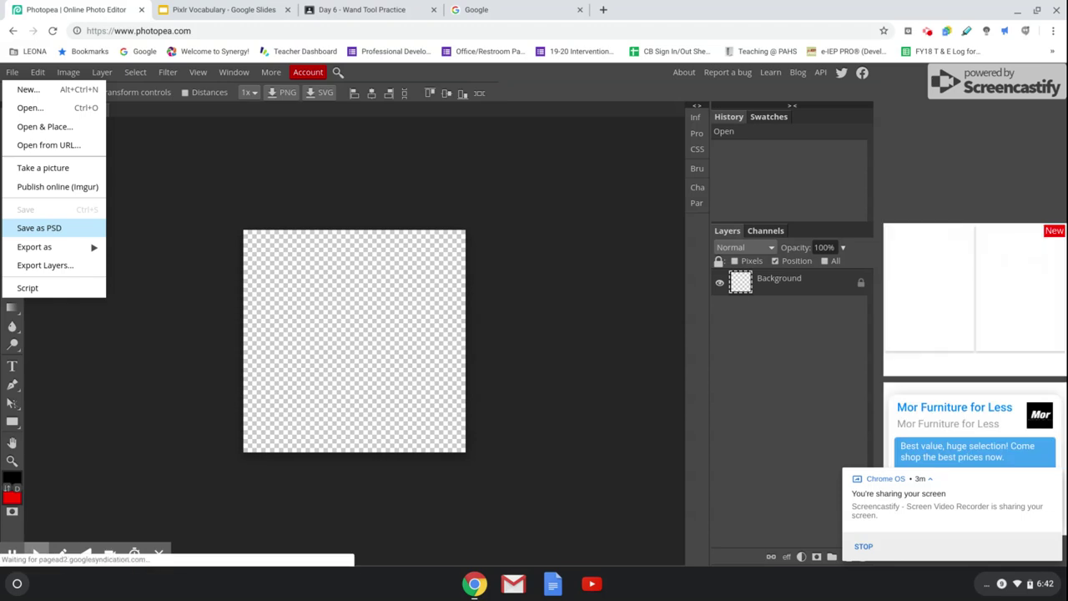
left_click(41, 230)
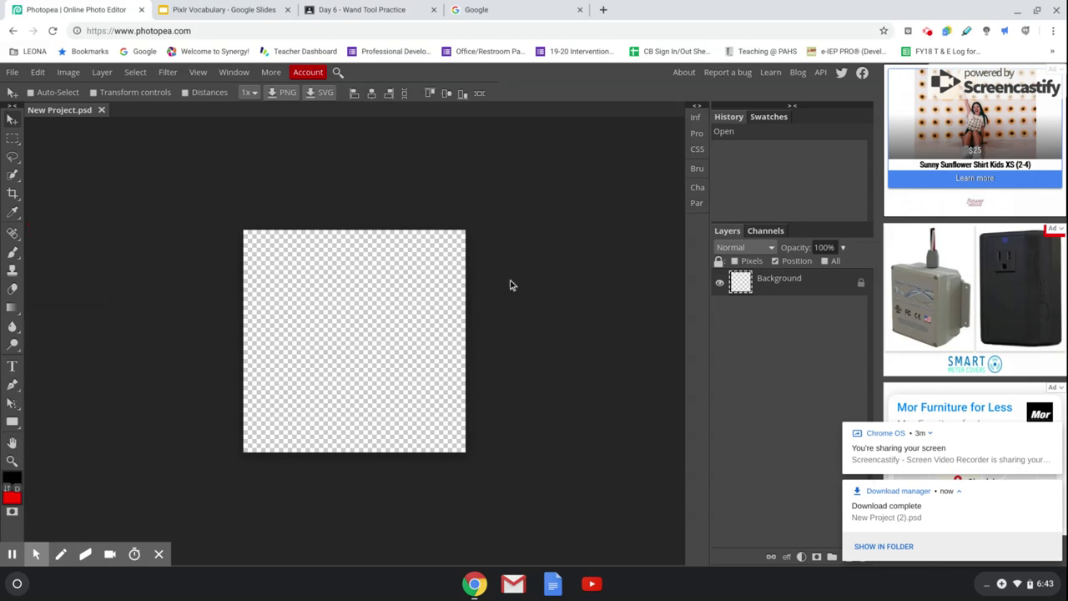
Export the blank canvas as a PNG at 100% quality, saved as New Project (3).png.
left_click(14, 73)
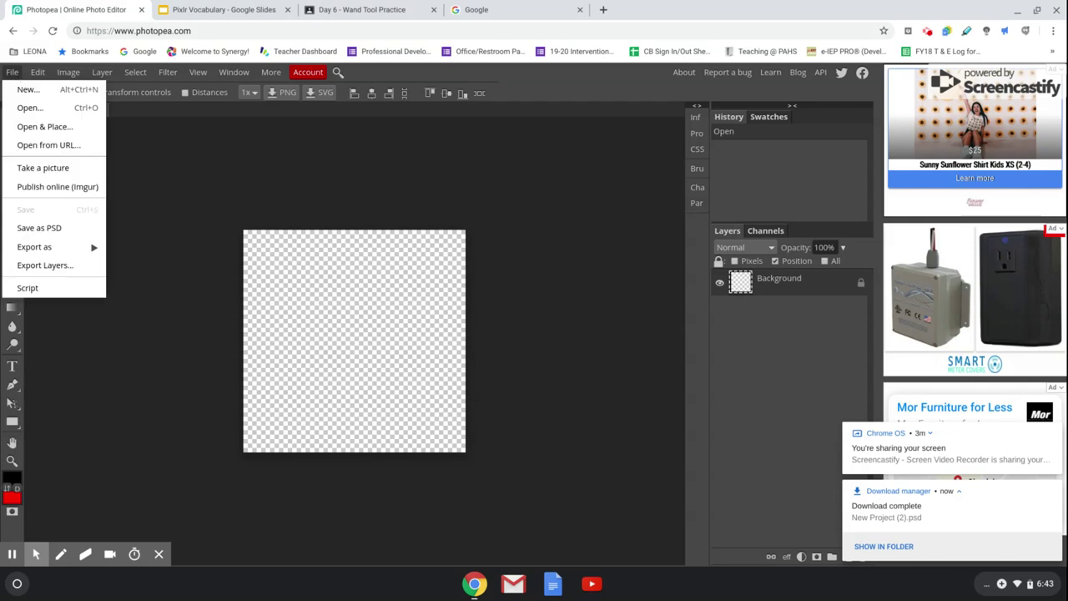
left_click(56, 248)
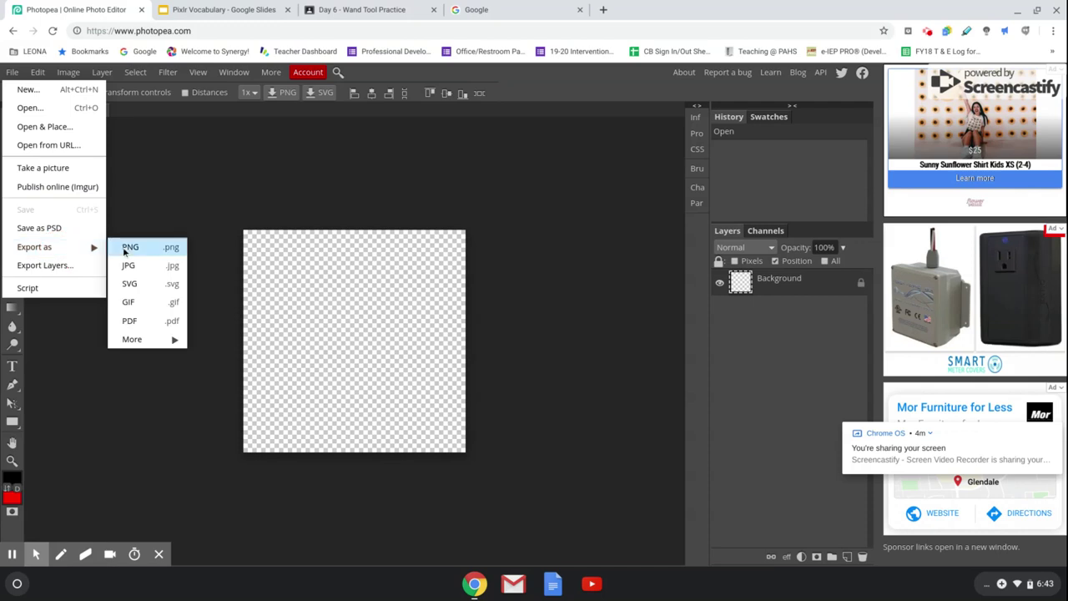
left_click(125, 250)
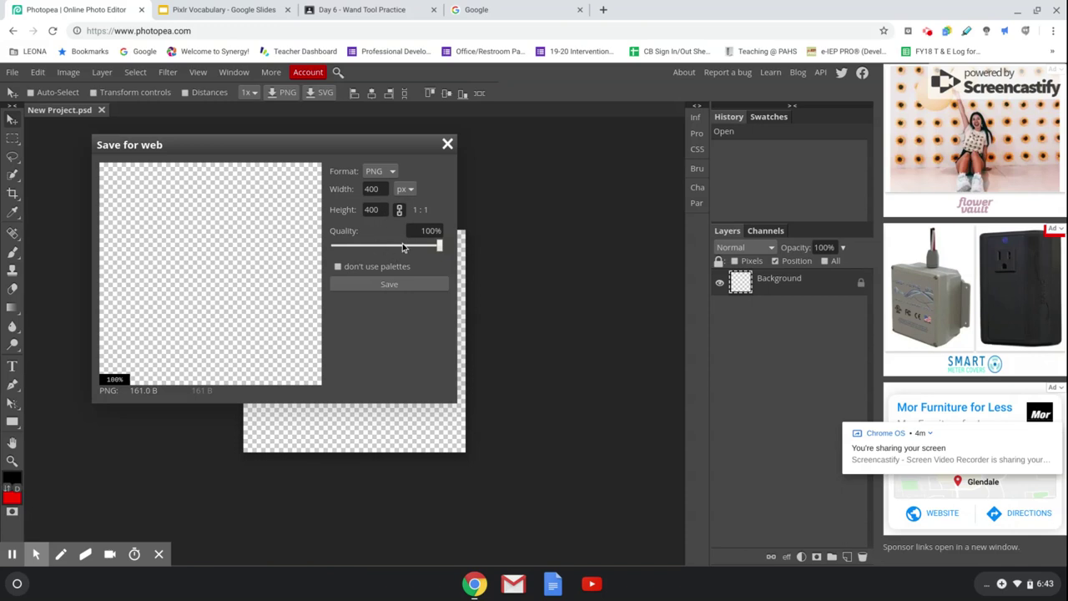
left_click(441, 250)
left_click(411, 288)
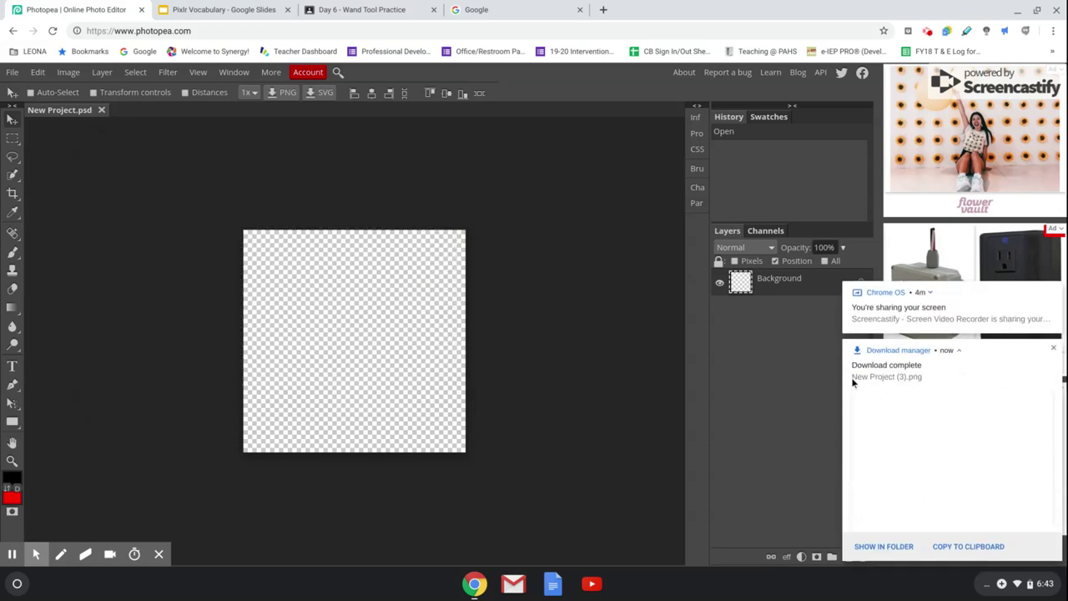
left_click(36, 554)
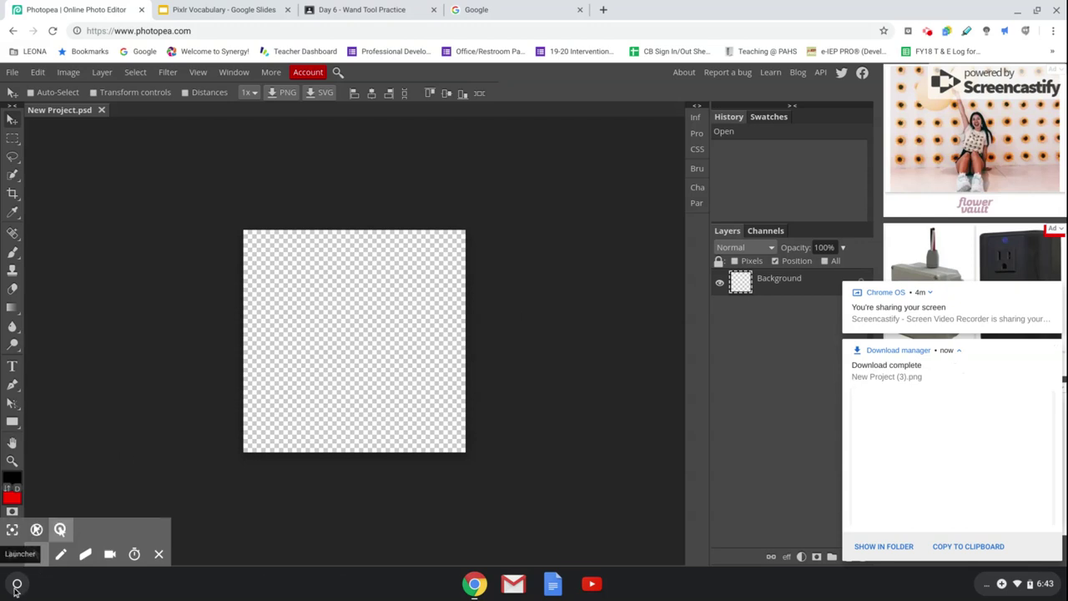
Open the Files app on Downloads and expand My Drive's folder list.
left_click(16, 586)
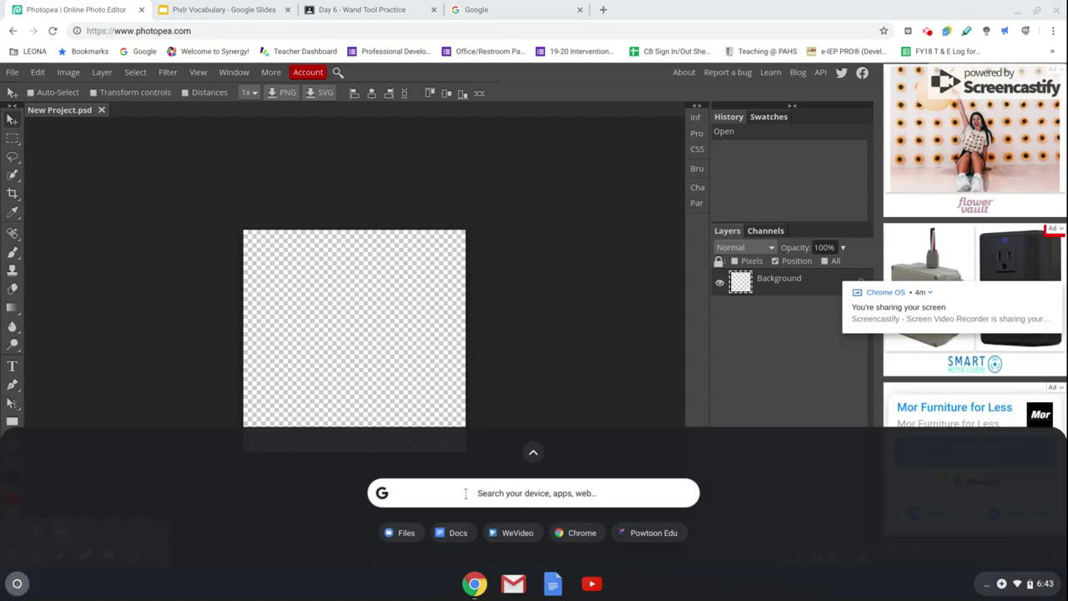
left_click(465, 493)
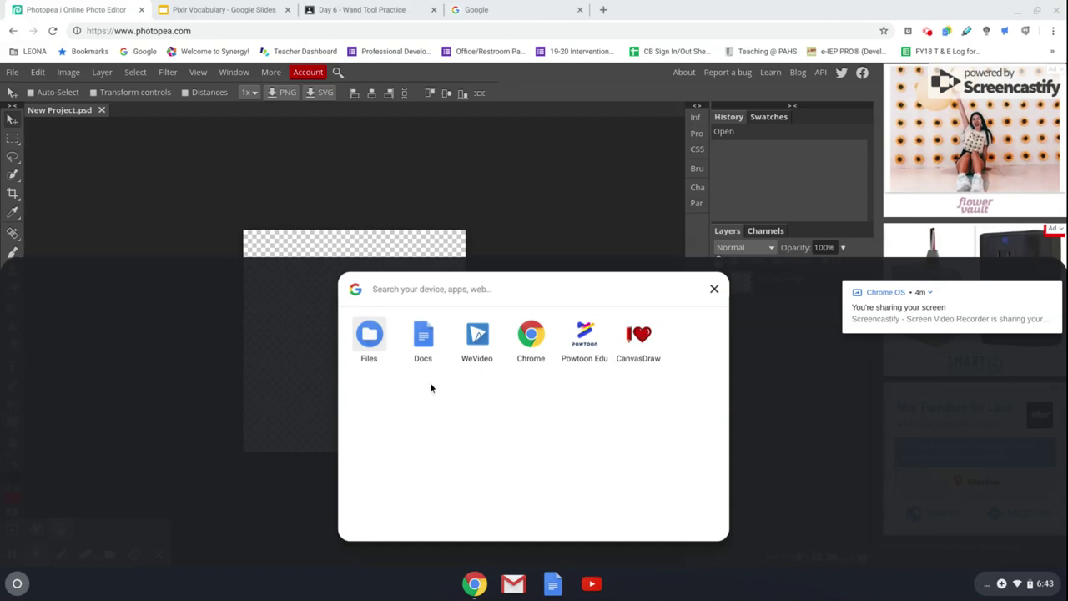
left_click(369, 337)
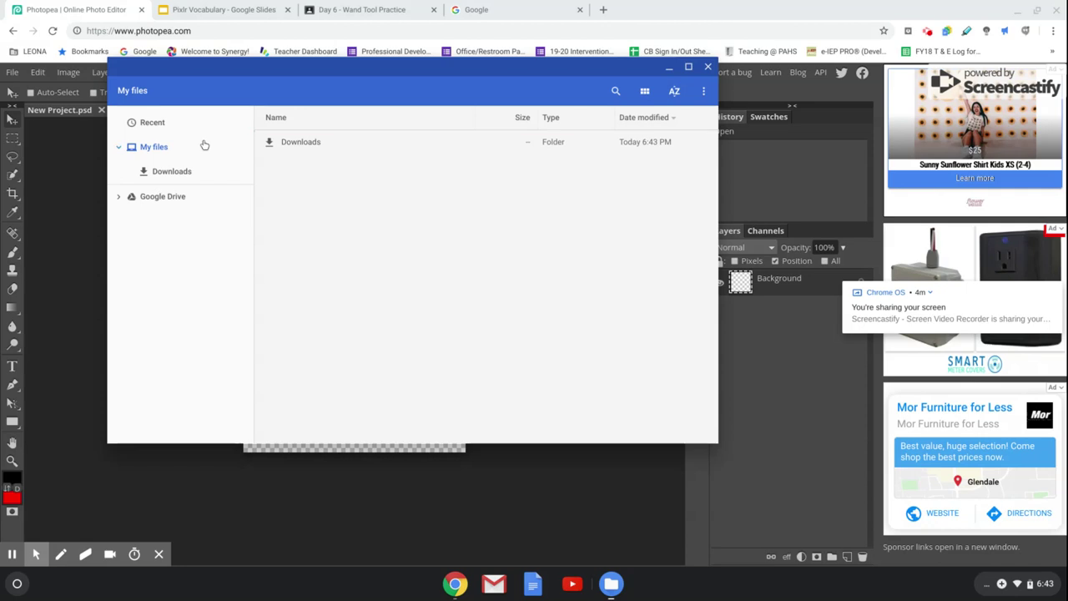
left_click(171, 172)
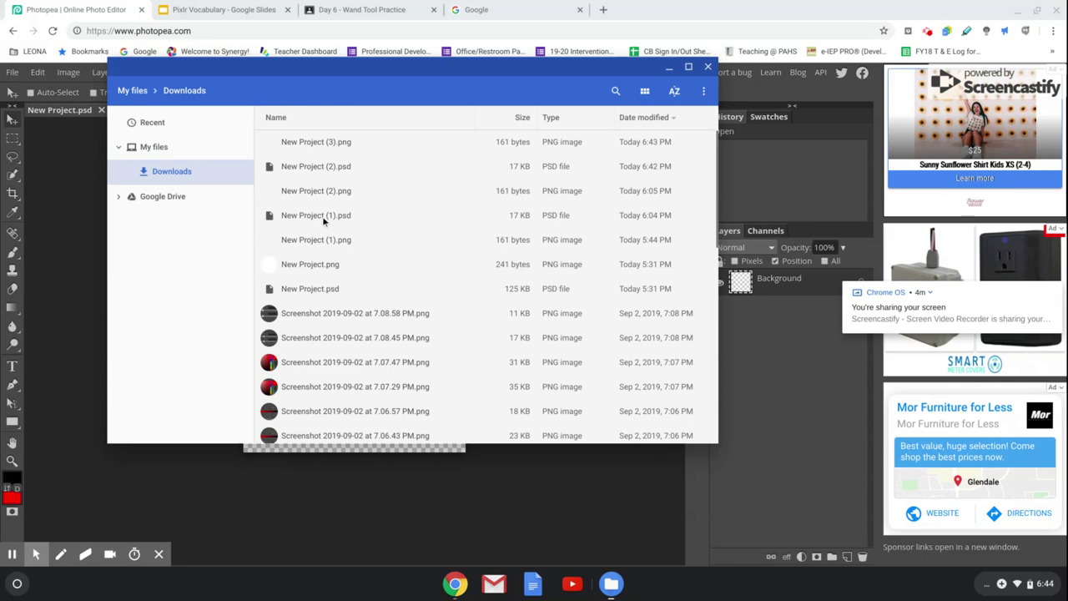
left_click(120, 198)
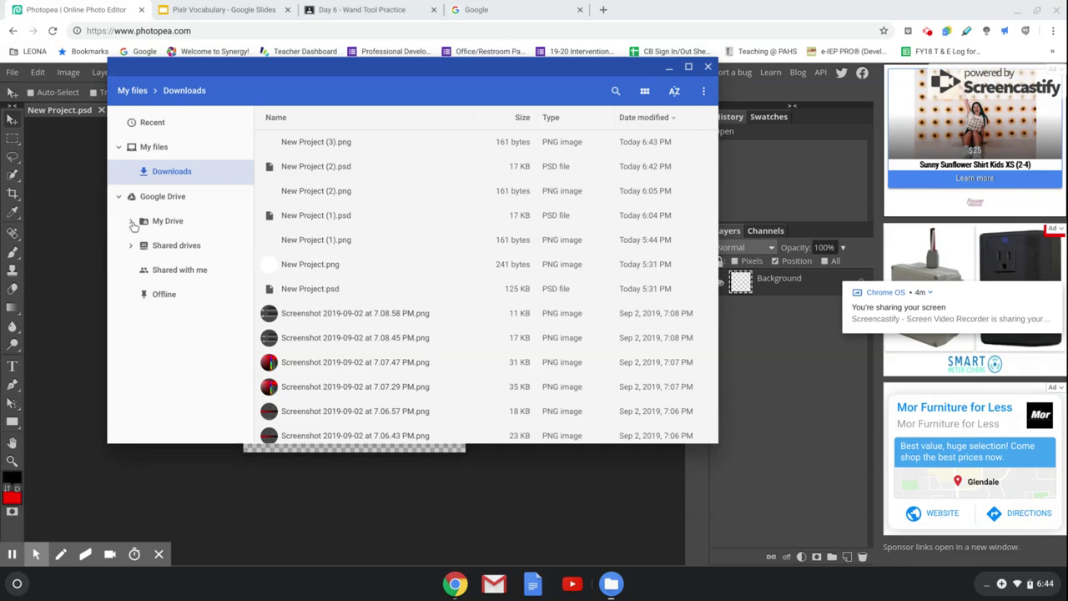
left_click(131, 222)
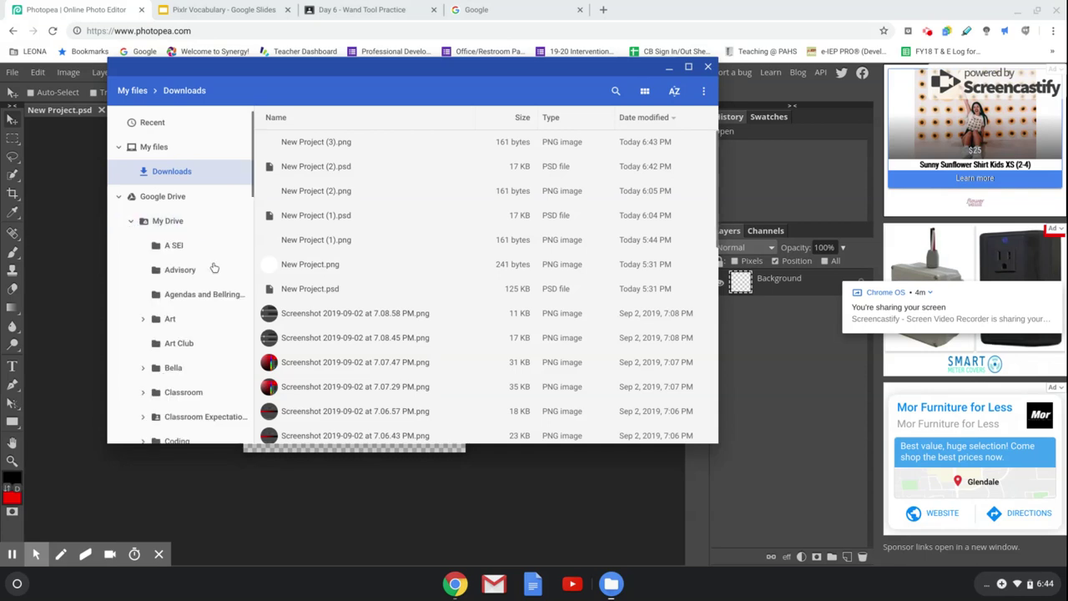
scroll(213, 266, "down", 2)
scroll(213, 267, "down", 3)
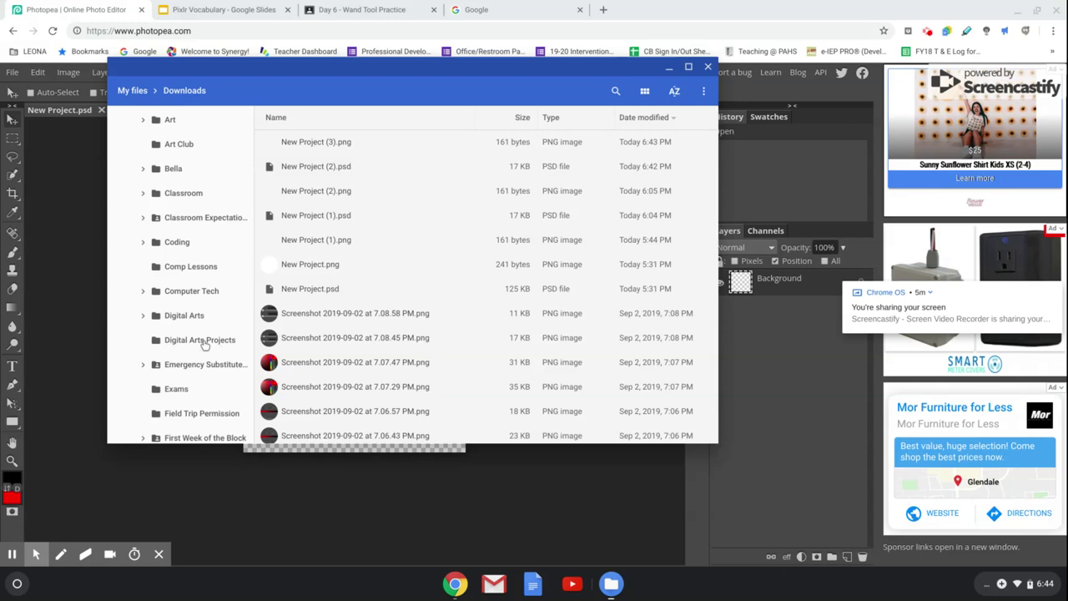
Move New Project (3).png into the Digital Arts Projects folder and close Files.
left_click(332, 143)
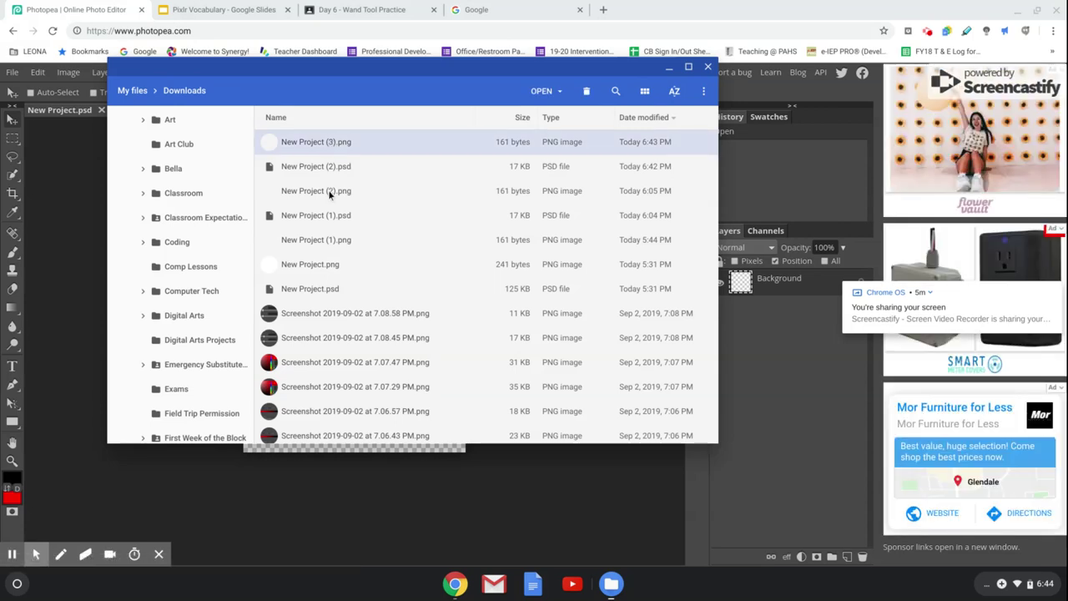
left_click(328, 190, "shift")
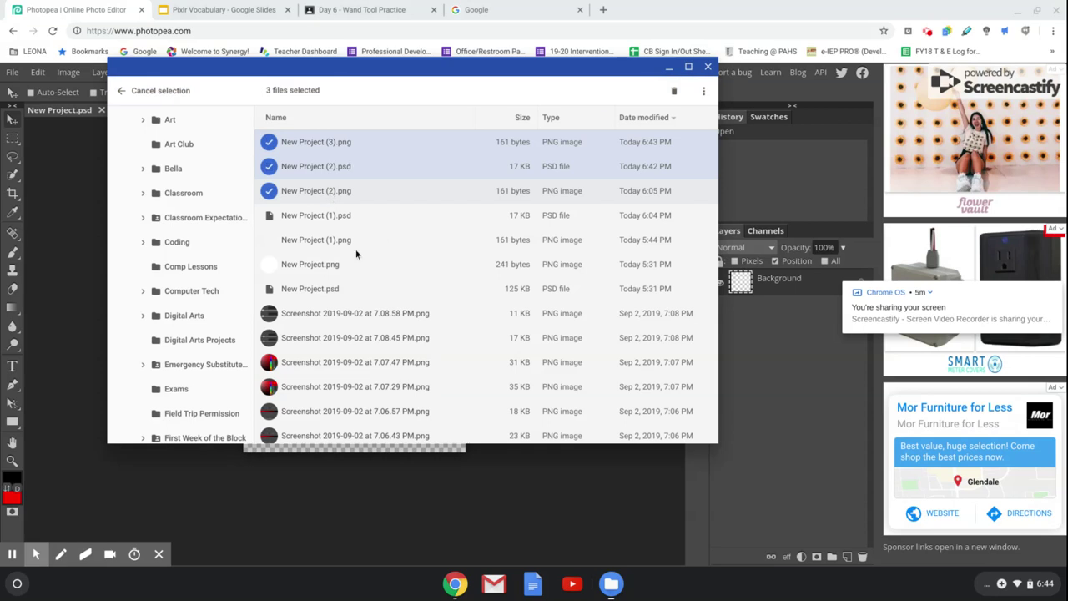
left_click(343, 146)
left_click_drag(343, 146, 190, 339)
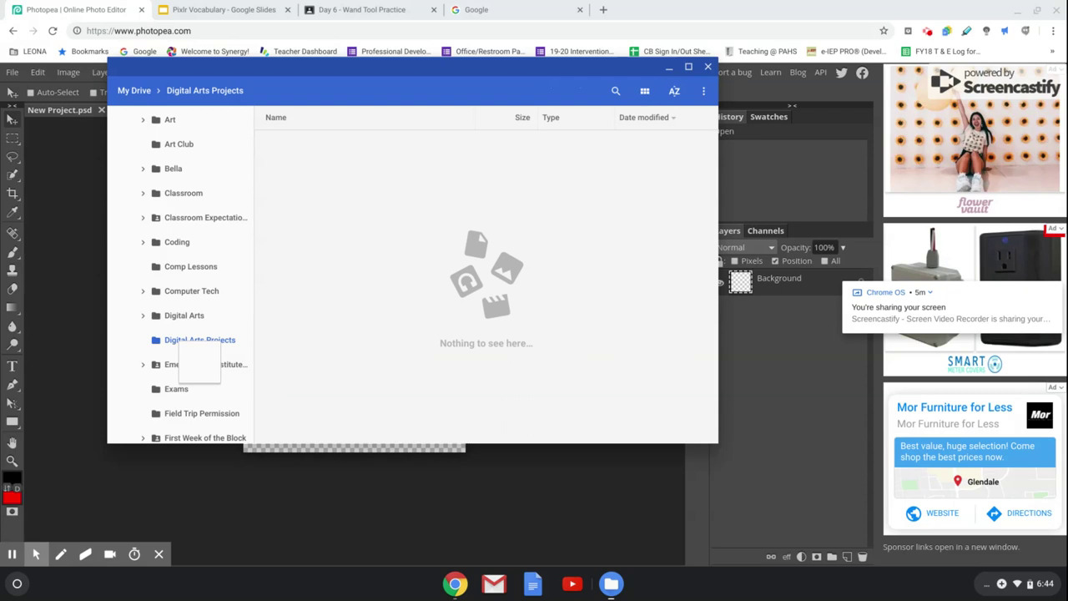
left_click_drag(190, 339, 190, 339)
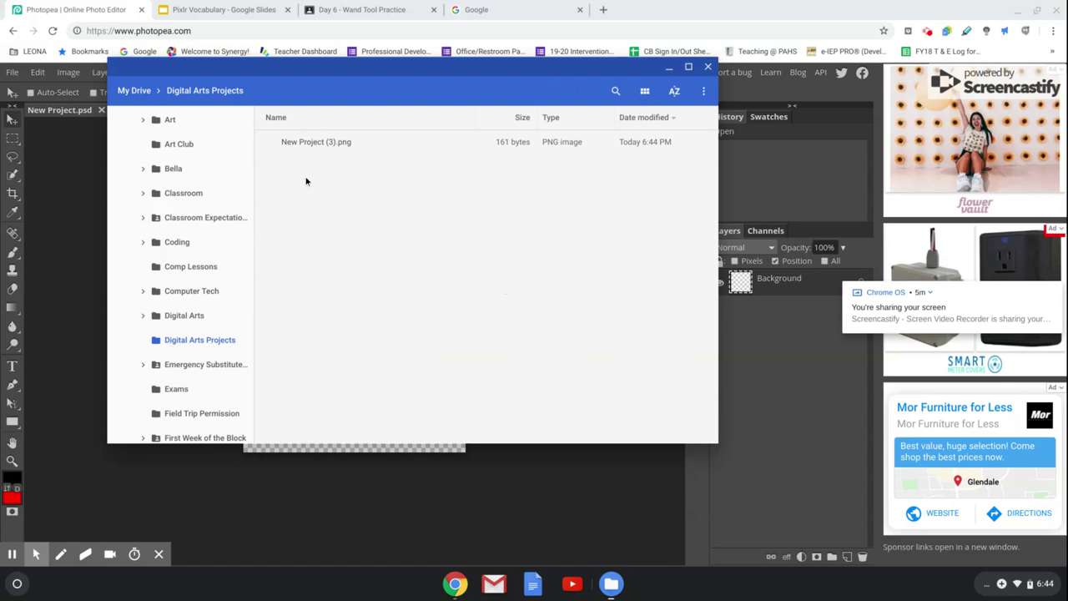
left_click(708, 69)
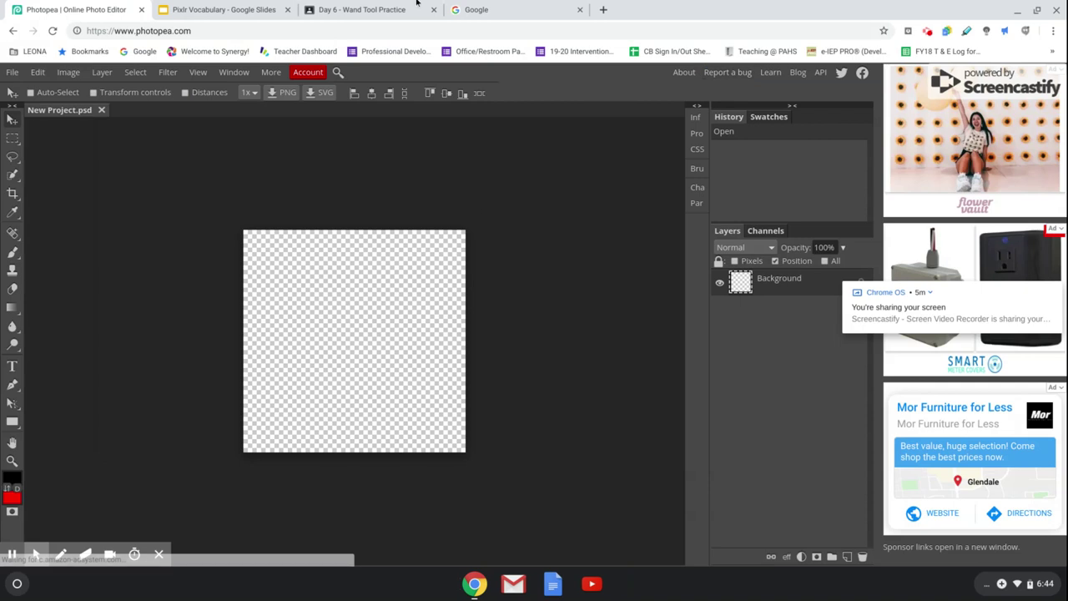
left_click(491, 10)
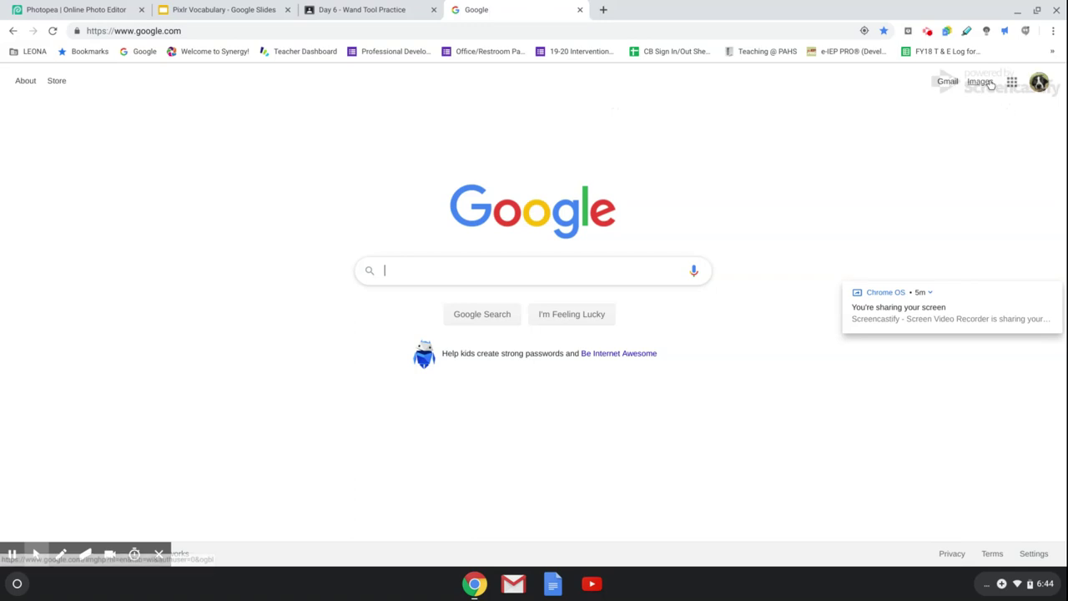
Search Google Images for 'cat' and reveal the size, color and type filters.
left_click(980, 85)
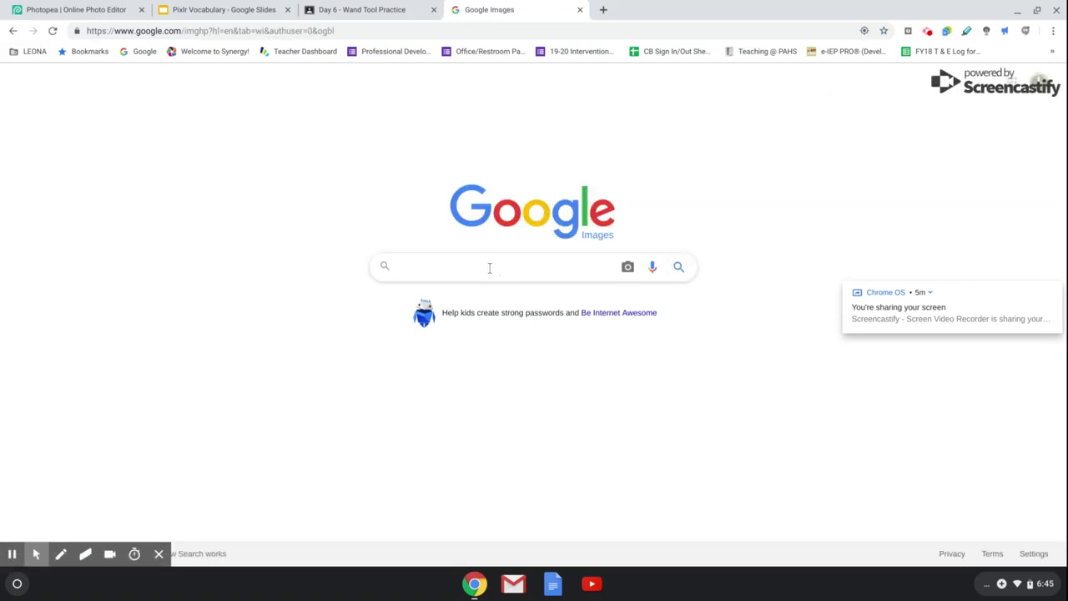
type("cat")
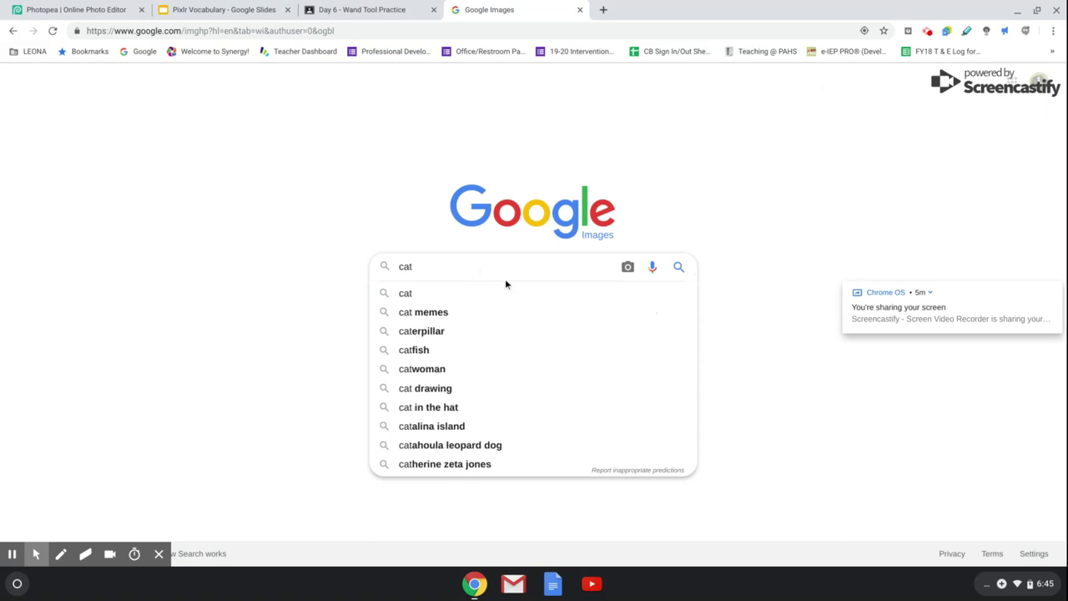
key("Return")
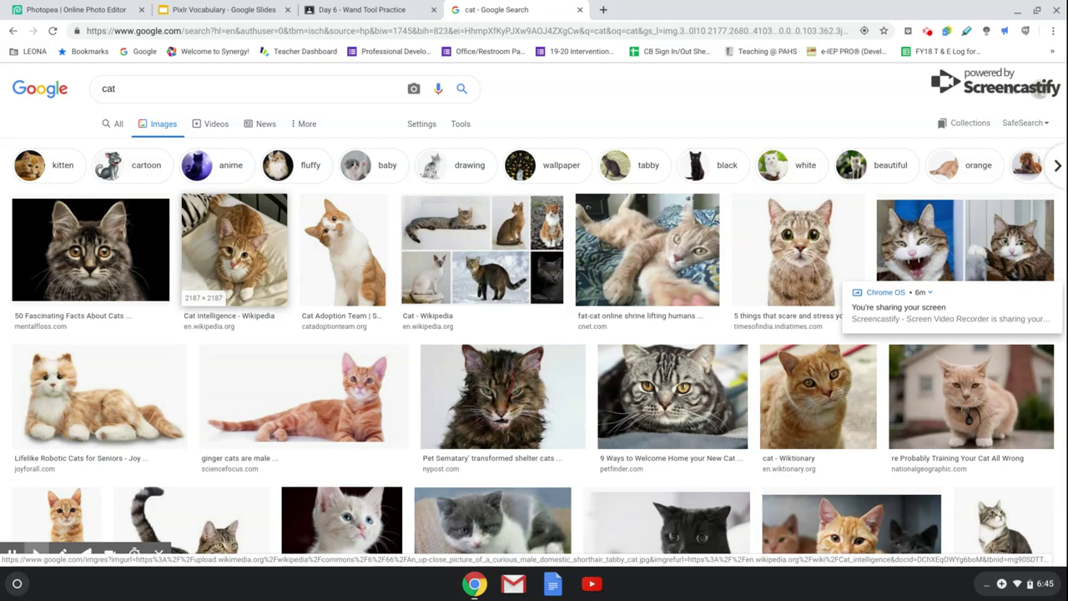
left_click(462, 127)
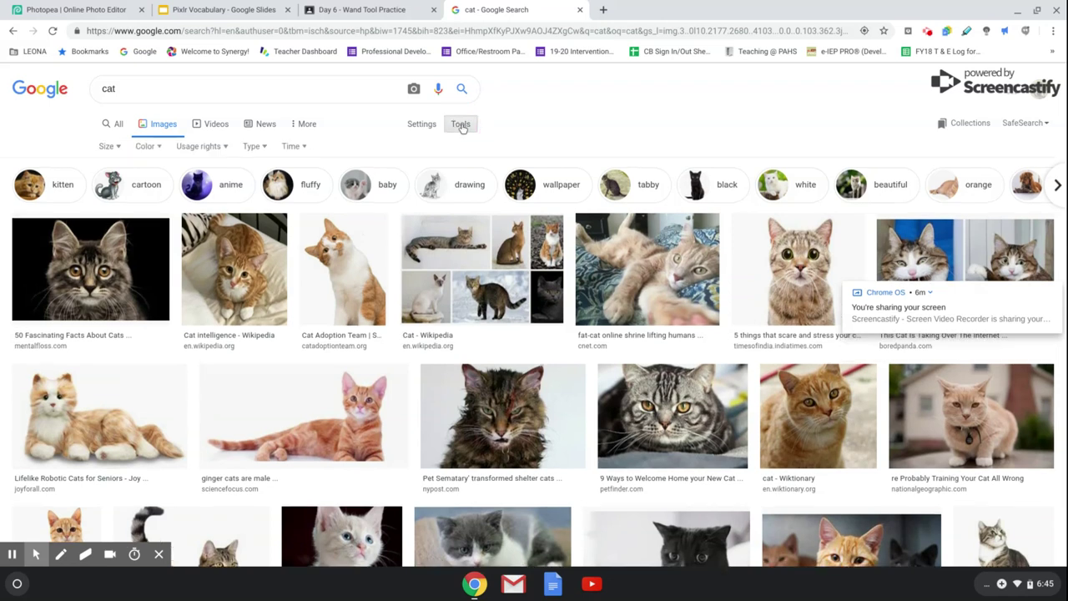
Filter cat results to Large and save the black-and-white cat photo to Digital Arts Projects.
left_click(111, 149)
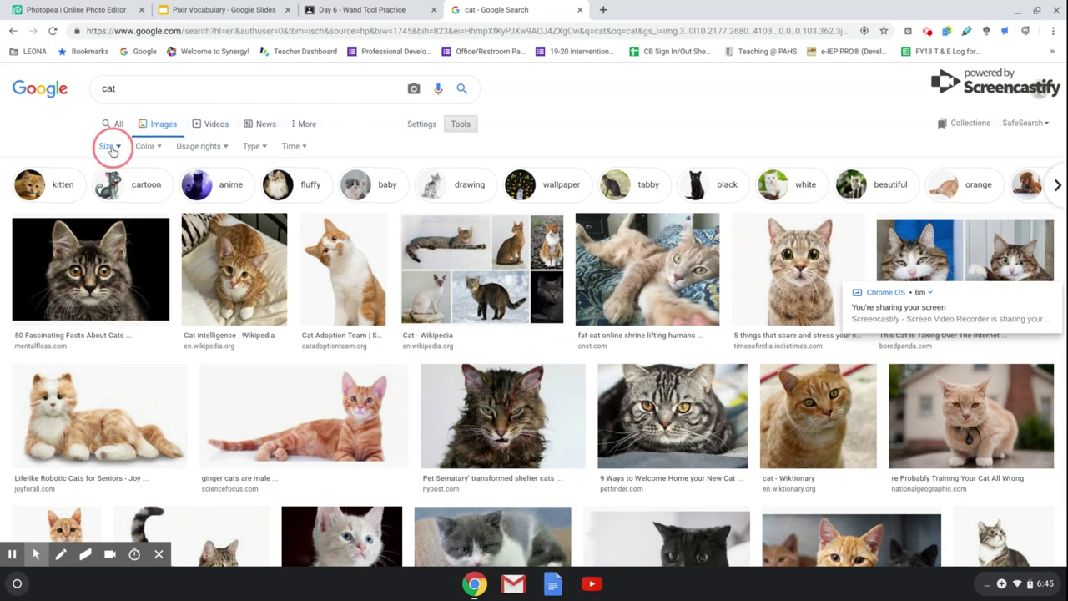
left_click(115, 187)
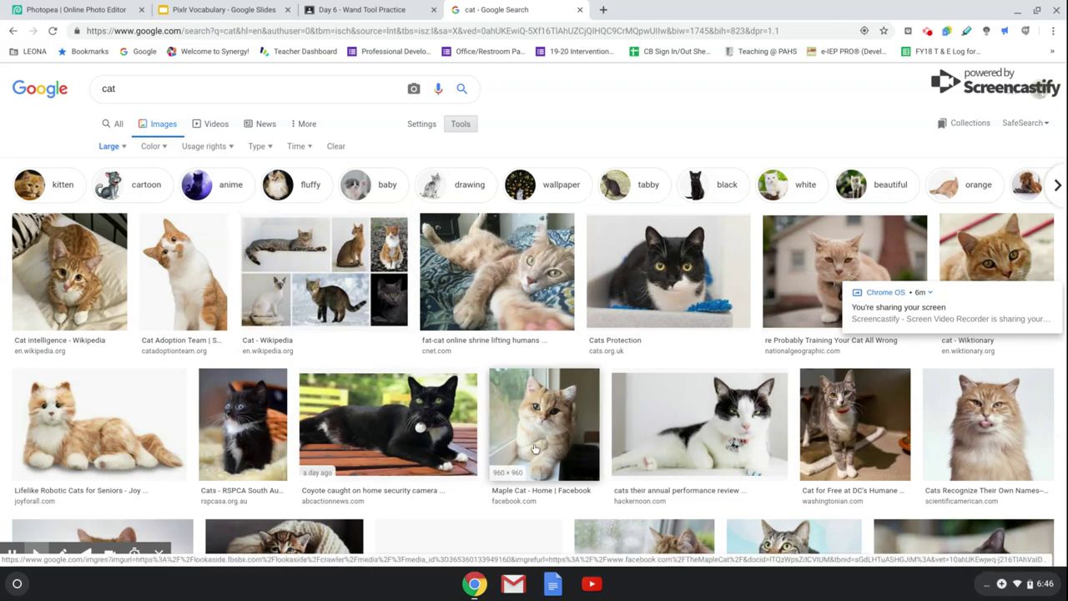
left_click(711, 424)
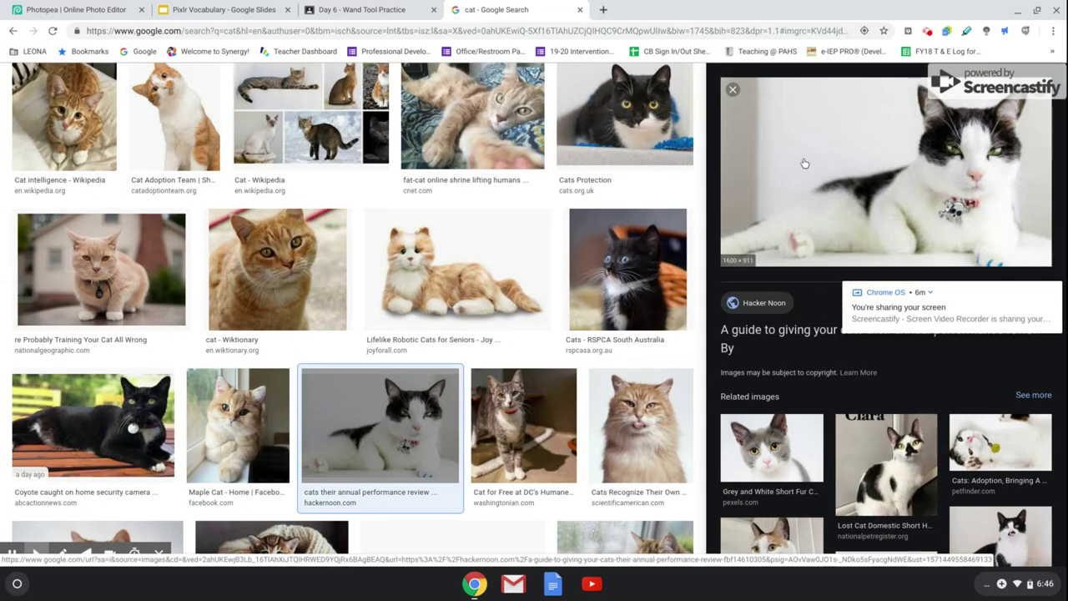
right_click(804, 163)
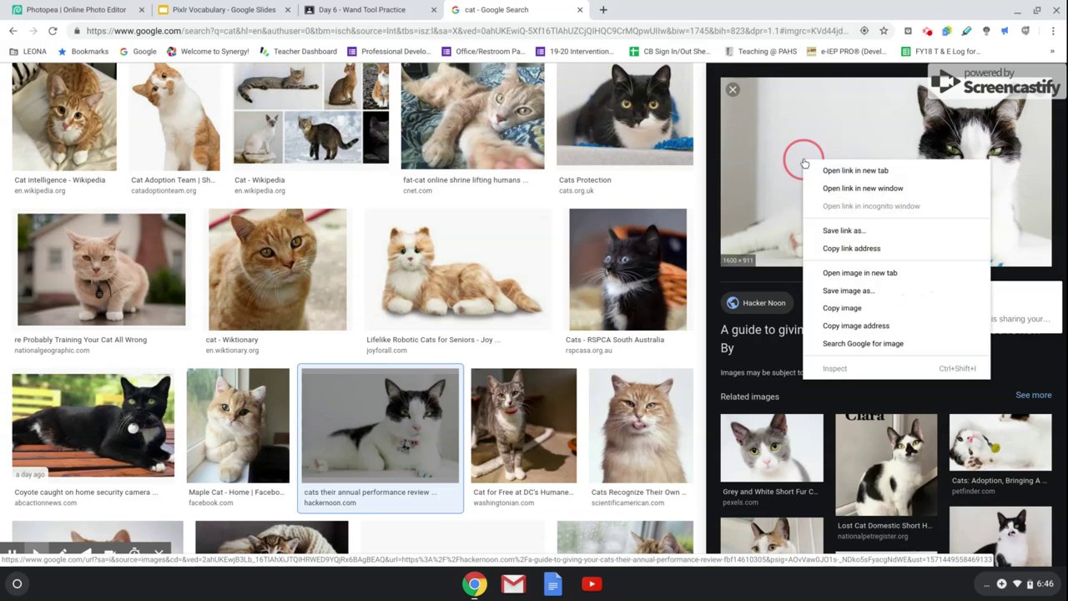
left_click(870, 290)
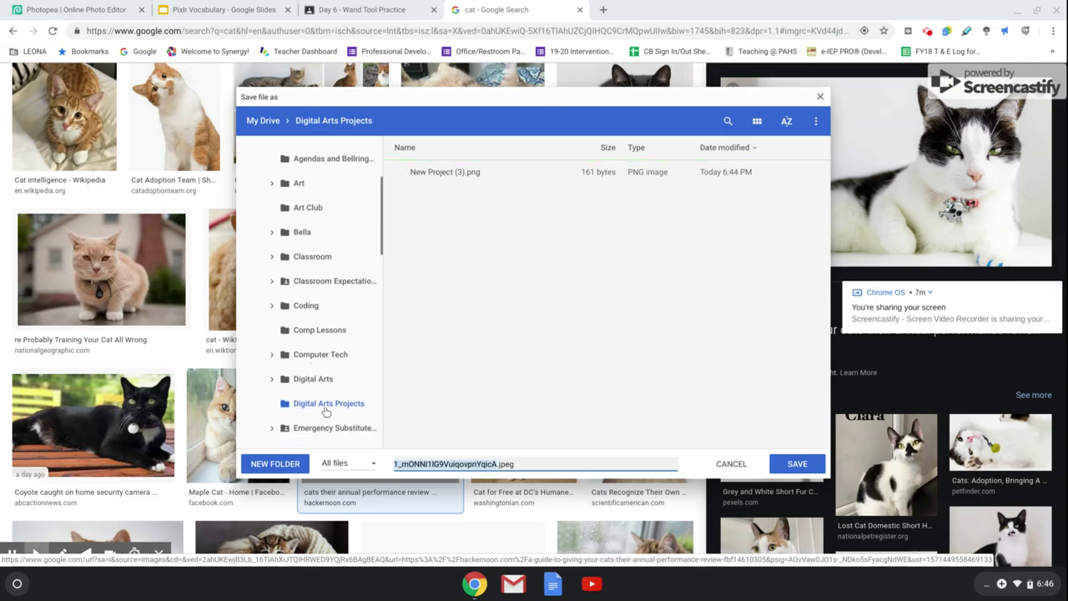
left_click(327, 404)
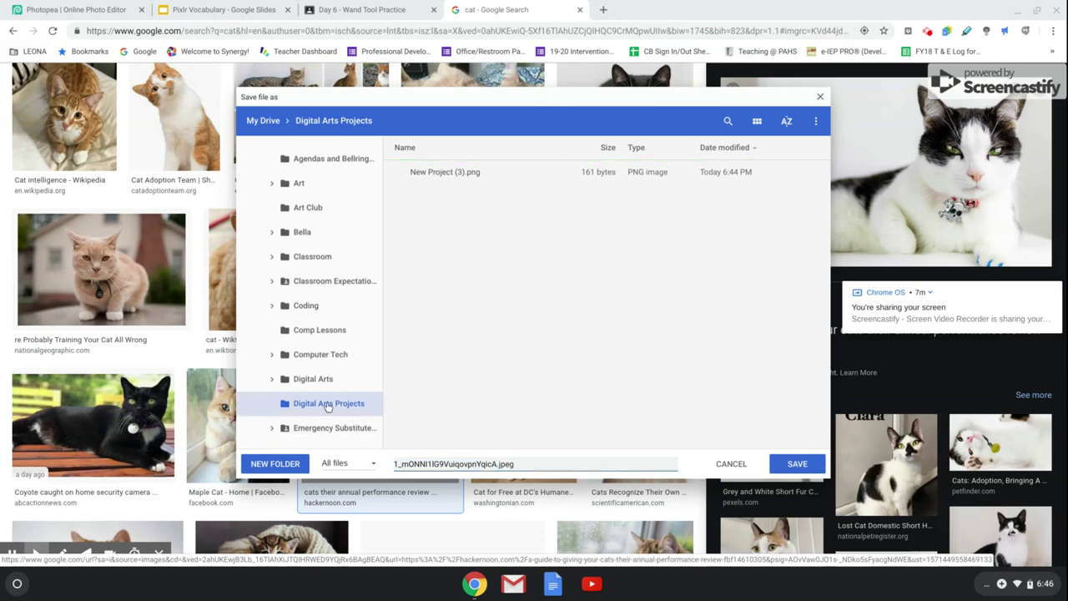
left_click(788, 466)
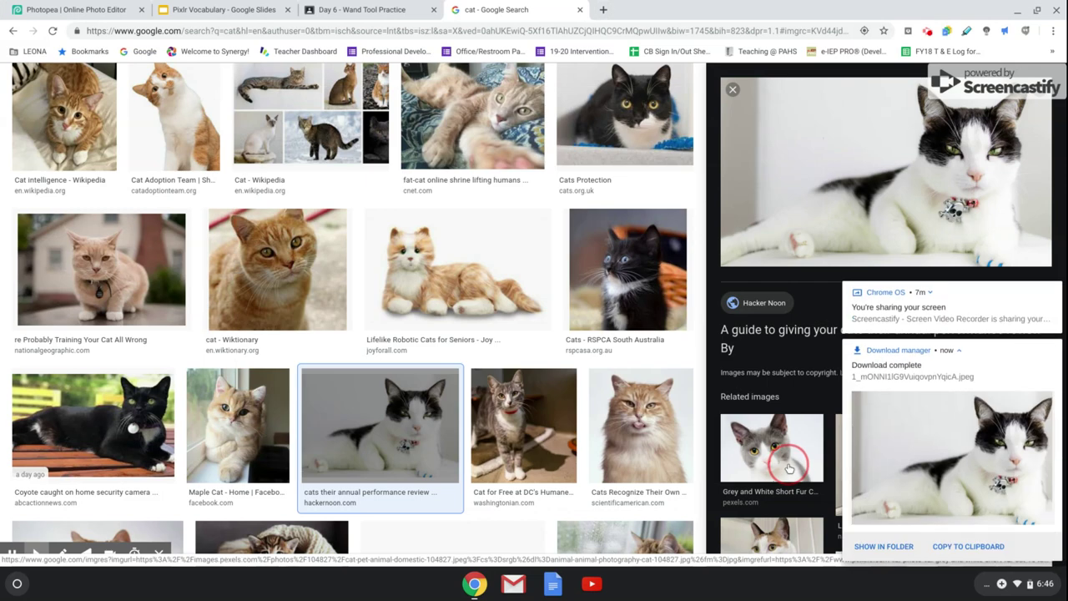
left_click(49, 9)
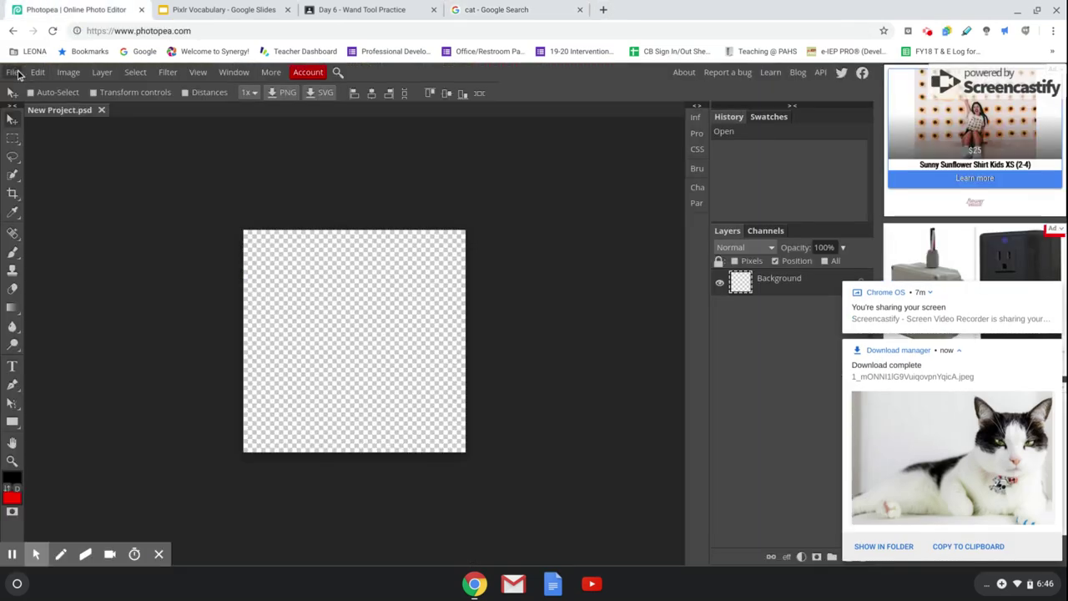
Open the downloaded cat JPEG from Digital Arts Projects in a new Photopea tab.
left_click(15, 73)
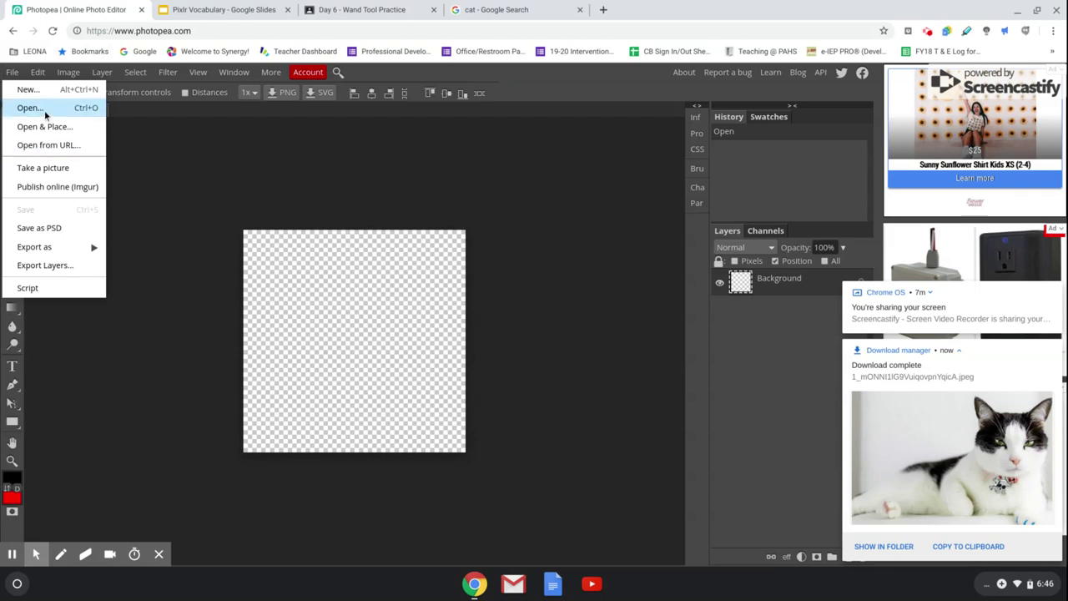
left_click(38, 108)
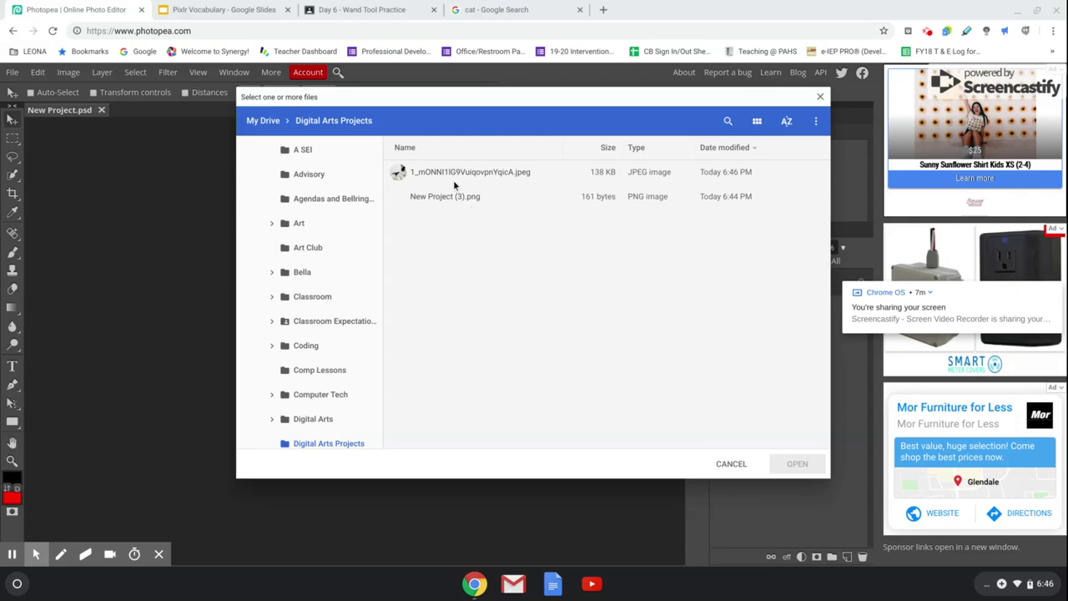
double_click(429, 171)
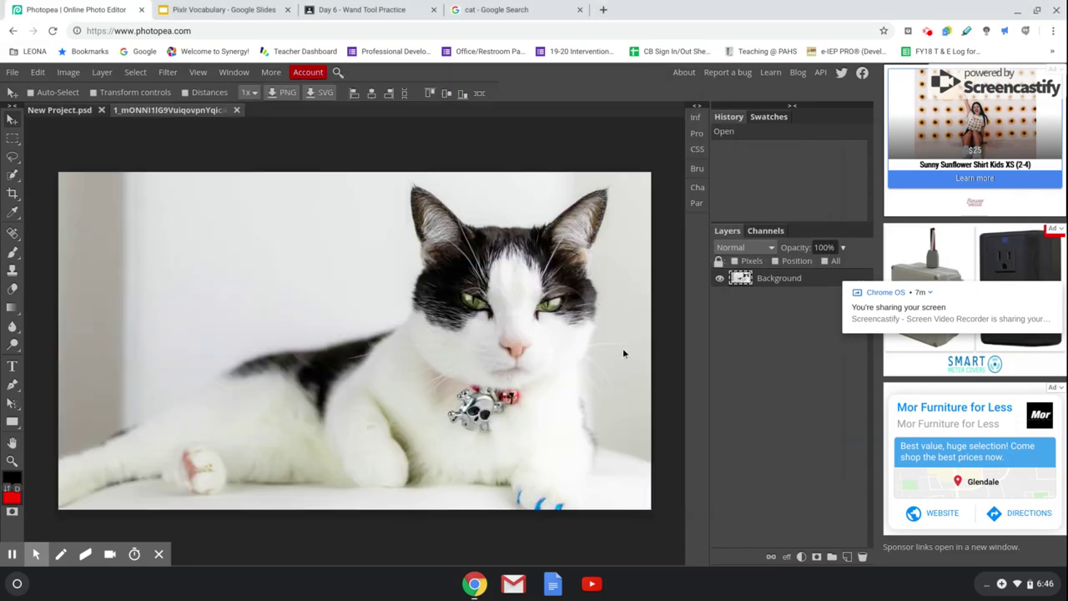
Save the Day 6 - Wand Tool Practice hummingbird image as d23a6e93136a70cdaba35b1ae8d080a3.jpg in Digital Arts Projects.
left_click(383, 11)
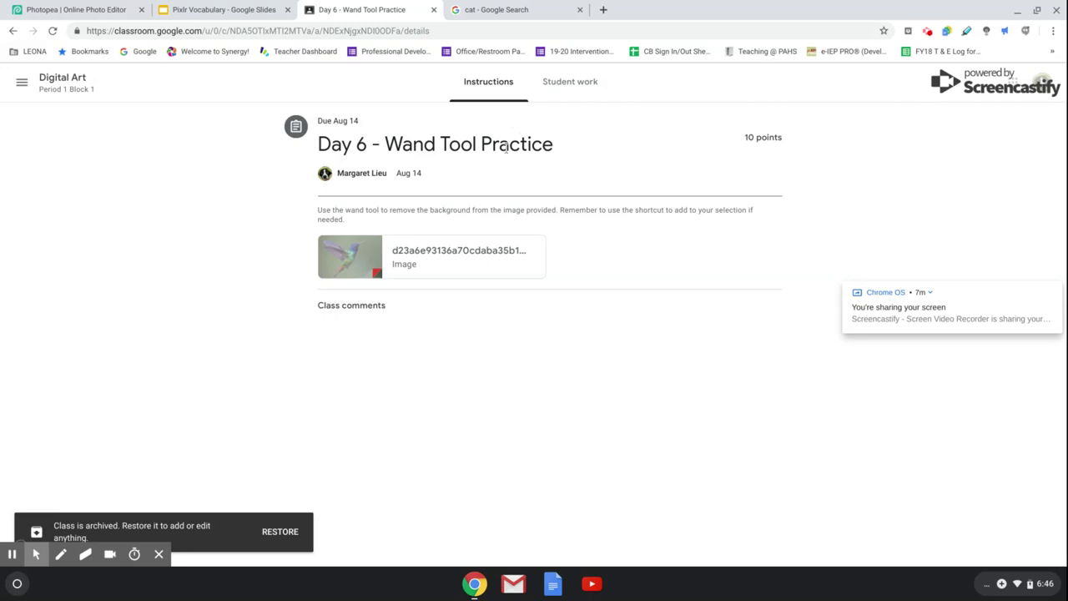
left_click(467, 258)
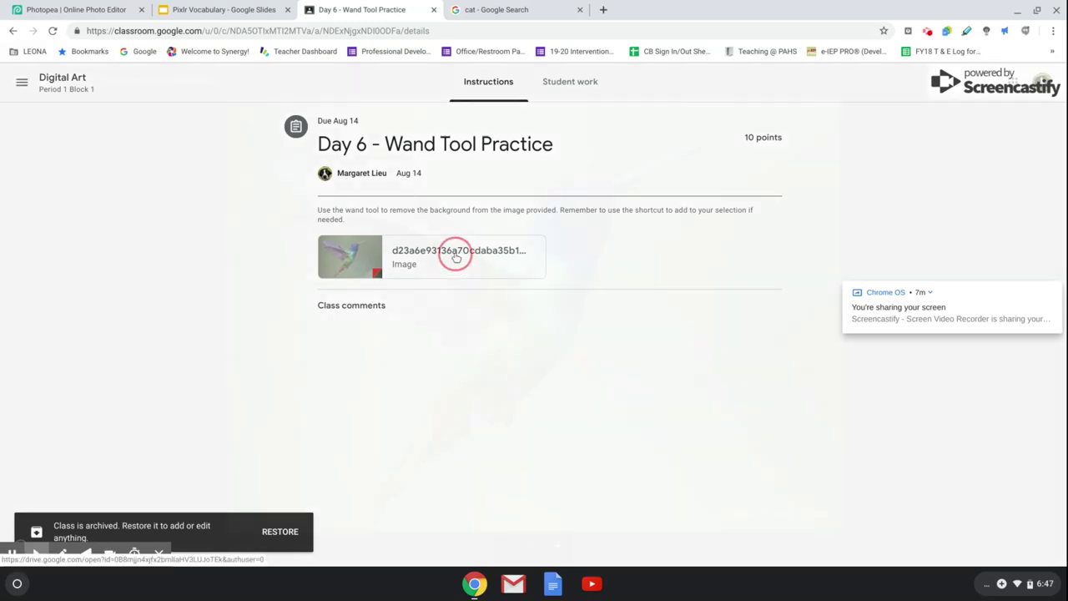
right_click(528, 260)
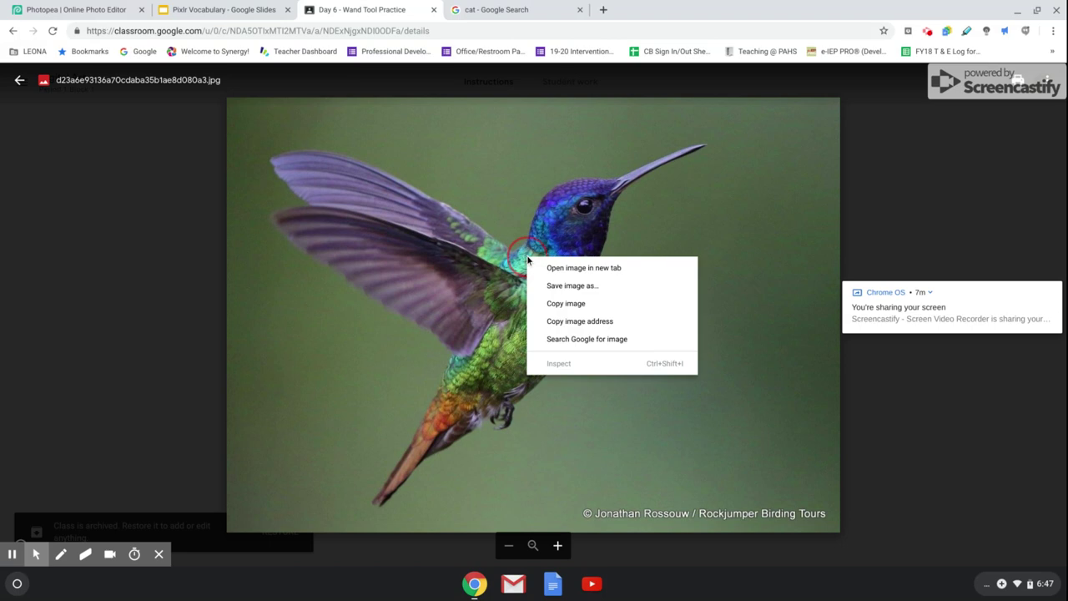
left_click(565, 286)
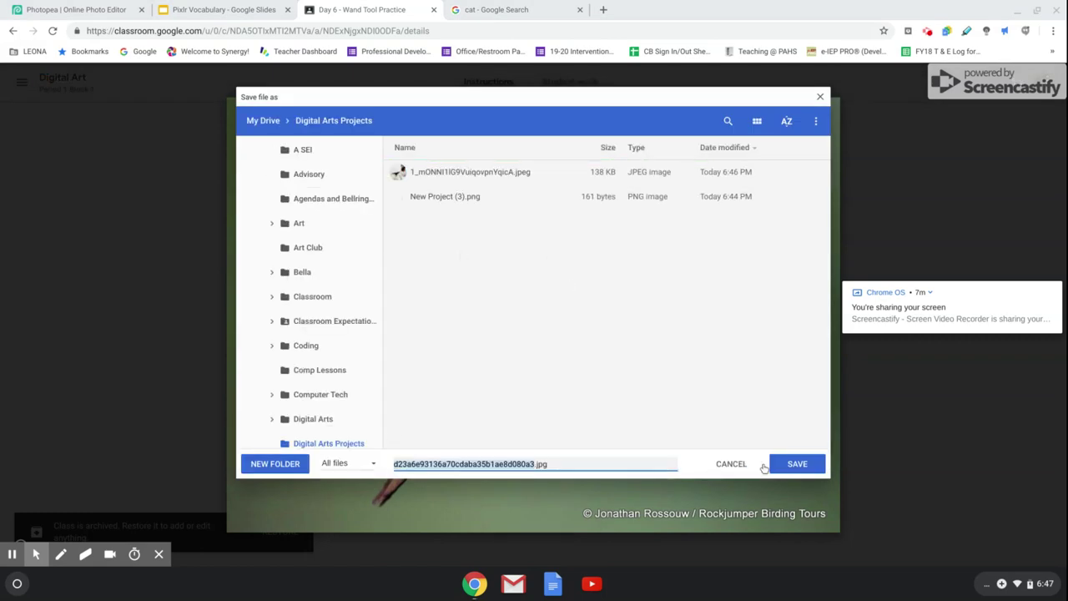
left_click(796, 464)
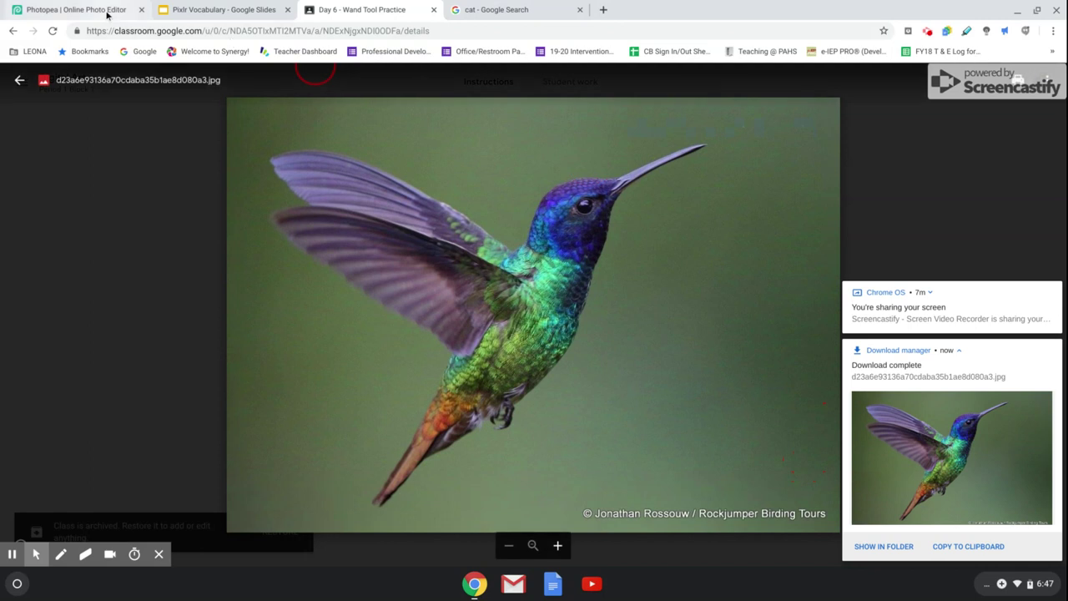
left_click(106, 10)
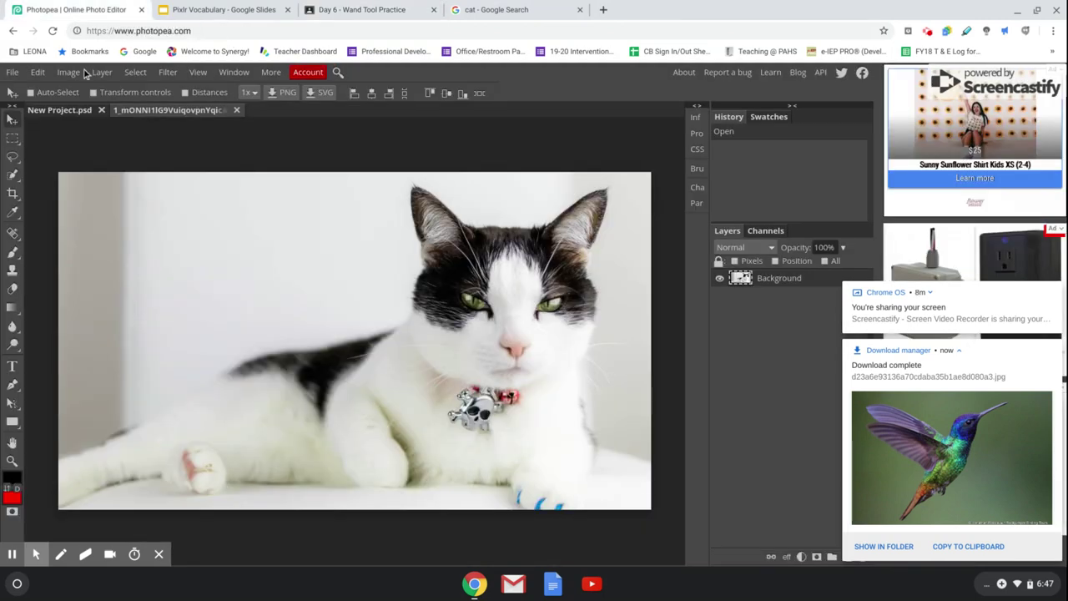
Open d23a6e93136a70cdaba35b1ae8d080a3.jpg from Digital Arts Projects as a new Photopea tab.
left_click(13, 73)
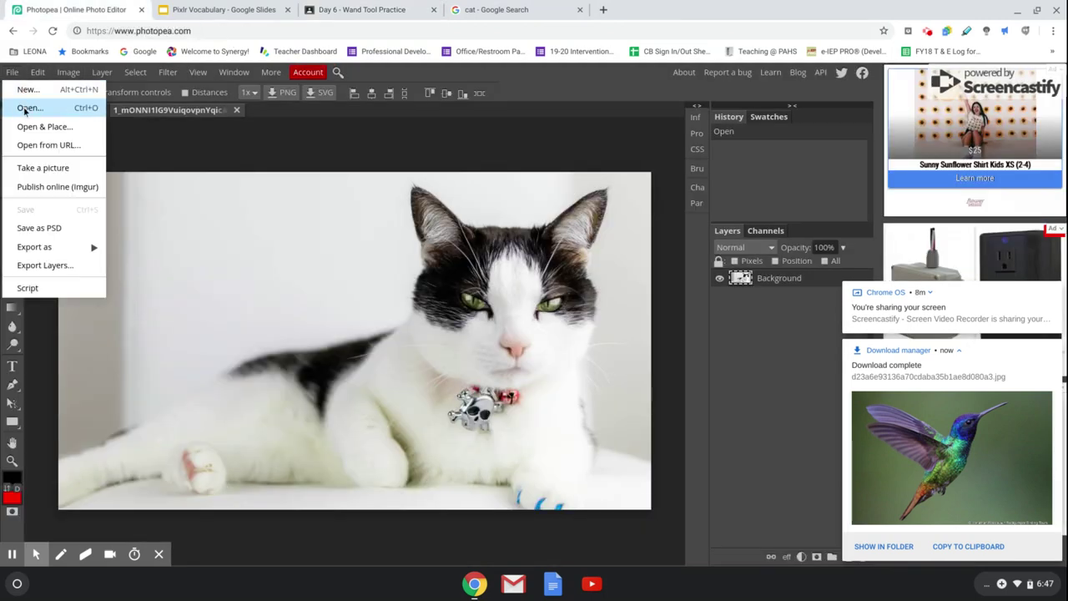
left_click(29, 108)
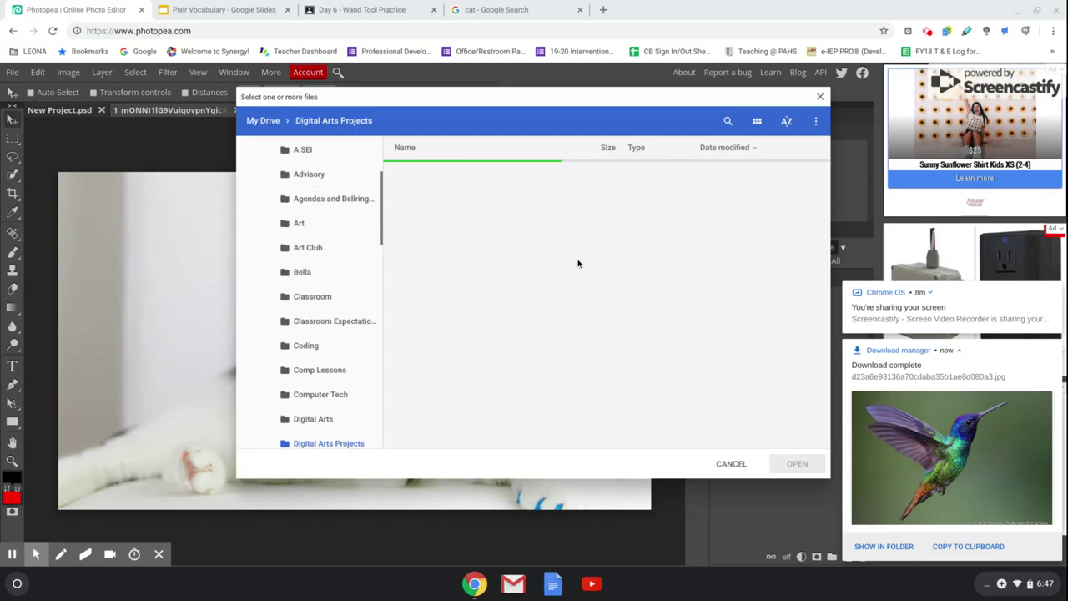
double_click(456, 172)
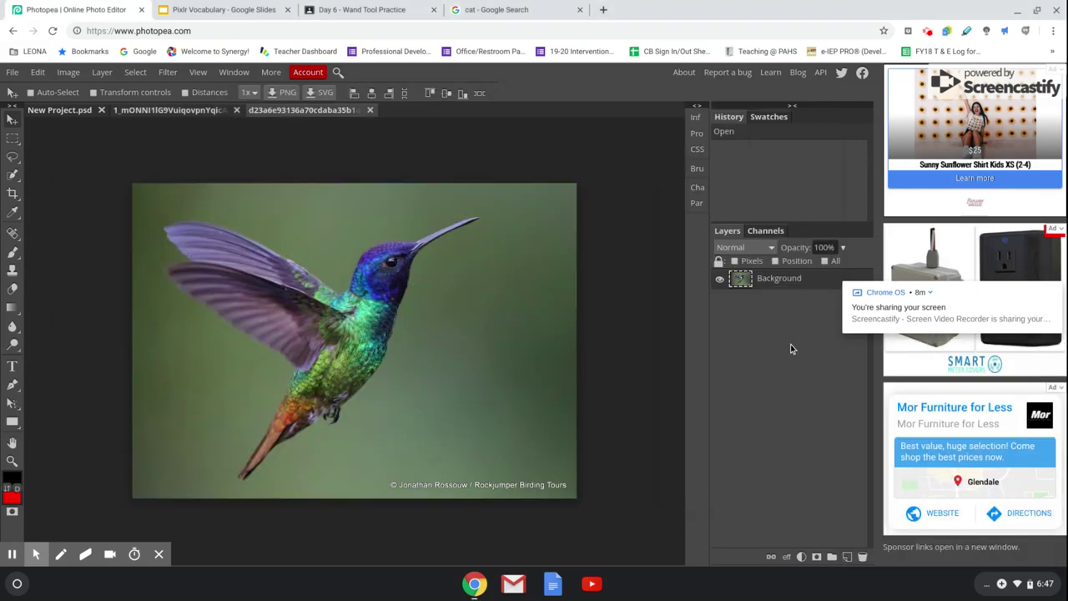